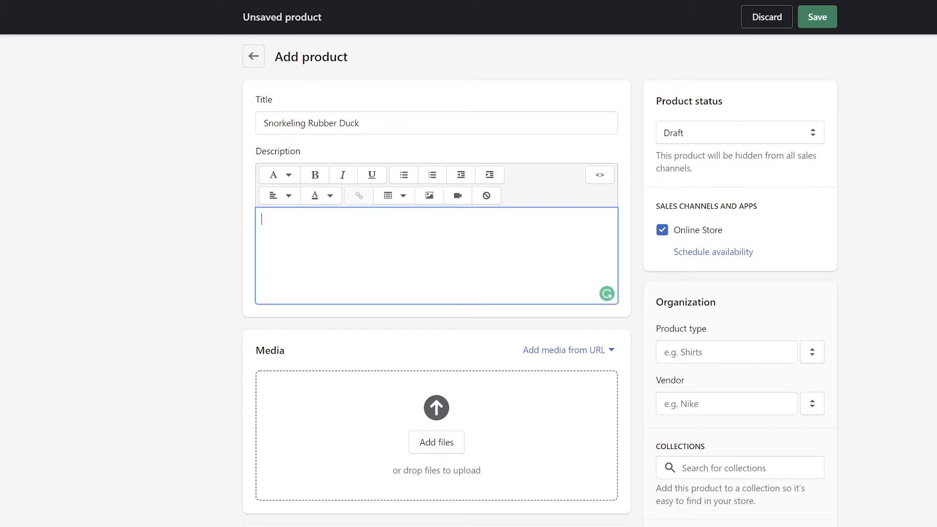
Enter the product description about the snorkelling rubber duck adding a playful twist to the 2H Media mascot and making rubber duck debugging more joyful
{"action": "type", "text": "The snorkelling rubber duck adds a playful twist to the classic 2H Media mascot. Make your rubber duck debugging more joyful by imagining yourself explaining your coding challenges underwater."}
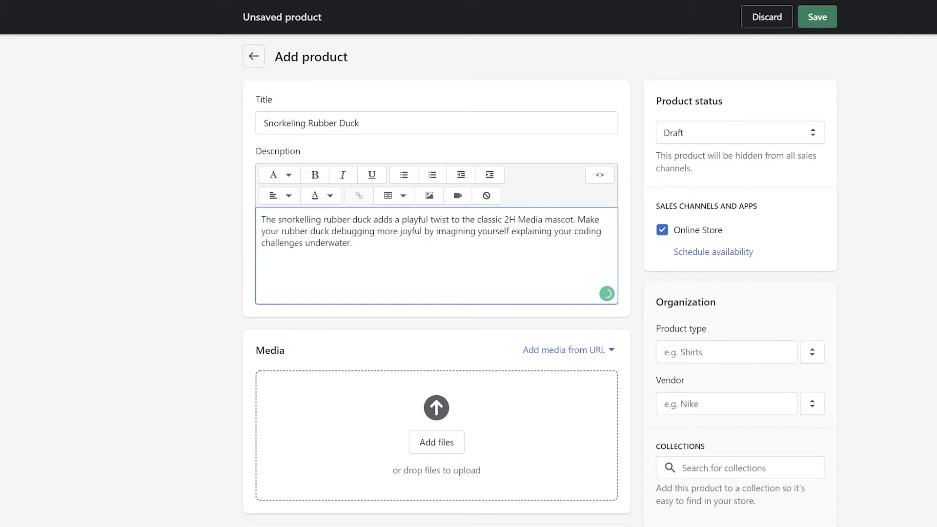
{"action": "left_click", "coordinate": [222, 329]}
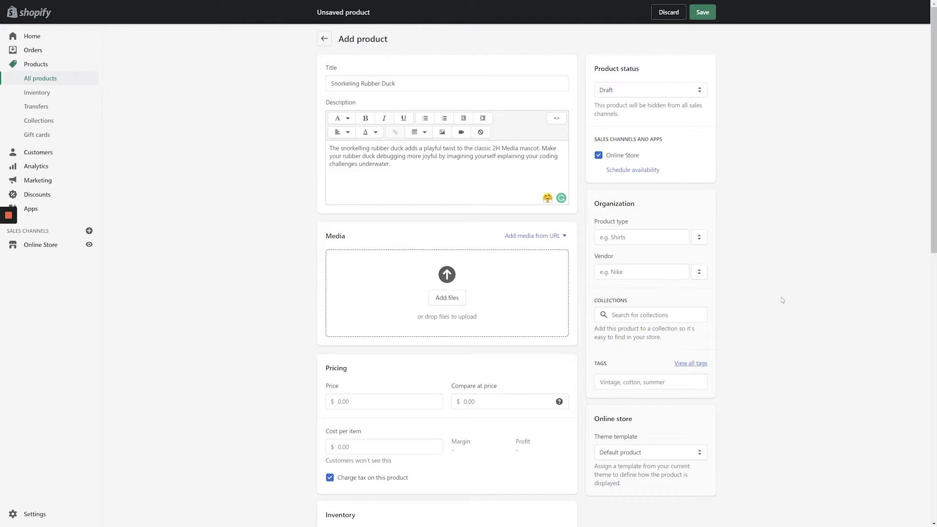
Add the four snorkeling duck images from the product-01 (basic) folder to the product's media
{"action": "key", "text": "F11"}
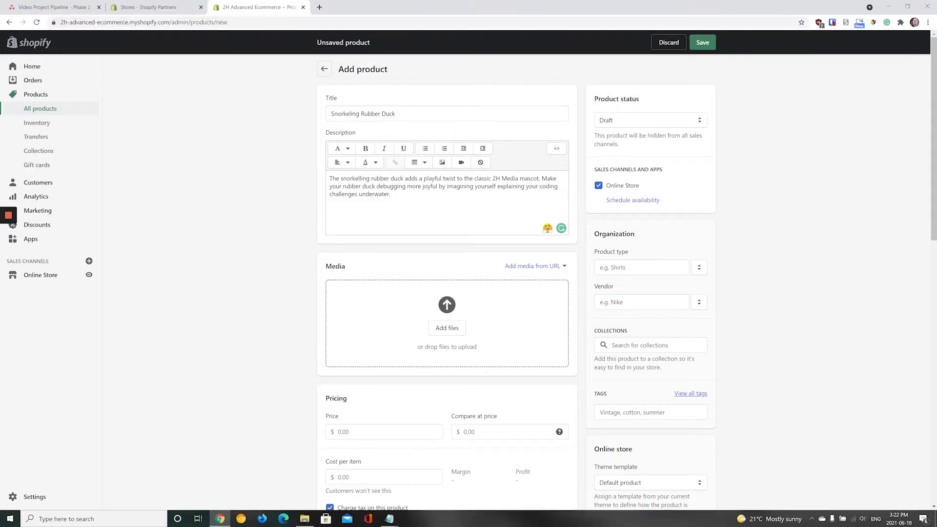
{"action": "key", "text": "alt+Tab"}
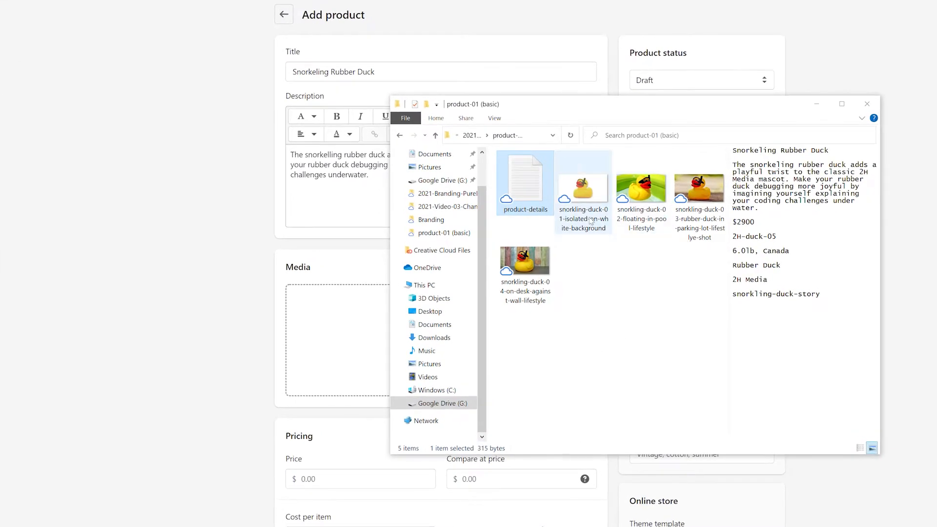
{"action": "left_click", "coordinate": [607, 225]}
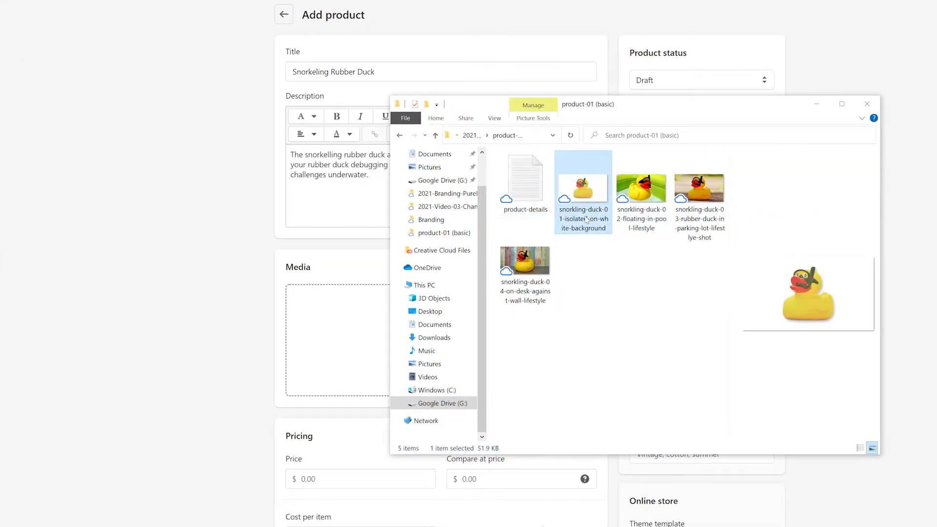
{"action": "left_click", "coordinate": [528, 292], "text": "shift"}
{"action": "left_click_drag", "start_coordinate": [597, 196], "coordinate": [355, 342]}
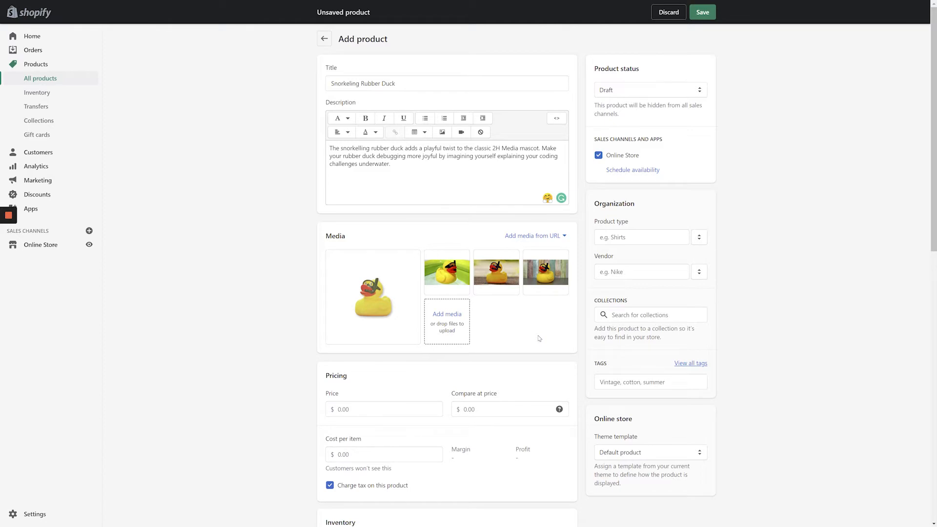
Set the product's price to $2,600
{"action": "scroll", "coordinate": [539, 338], "scroll_direction": "down", "scroll_amount": 3}
{"action": "left_click", "coordinate": [342, 281]}
{"action": "type", "text": "2"}
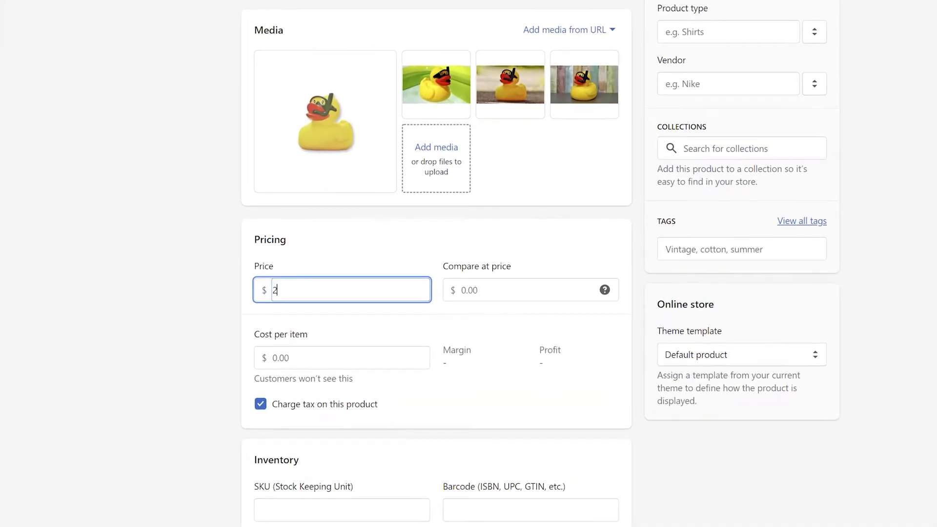
{"action": "type", "text": "600"}
{"action": "left_click", "coordinate": [348, 322]}
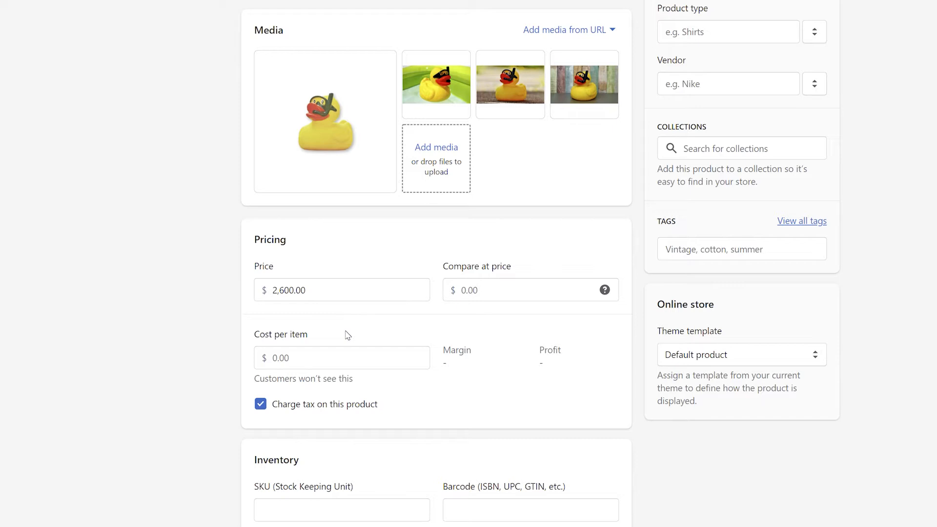
Set the product's SKU to 2H-duck-05 and turn off quantity tracking
{"action": "scroll", "coordinate": [348, 335], "scroll_direction": "down", "scroll_amount": 7}
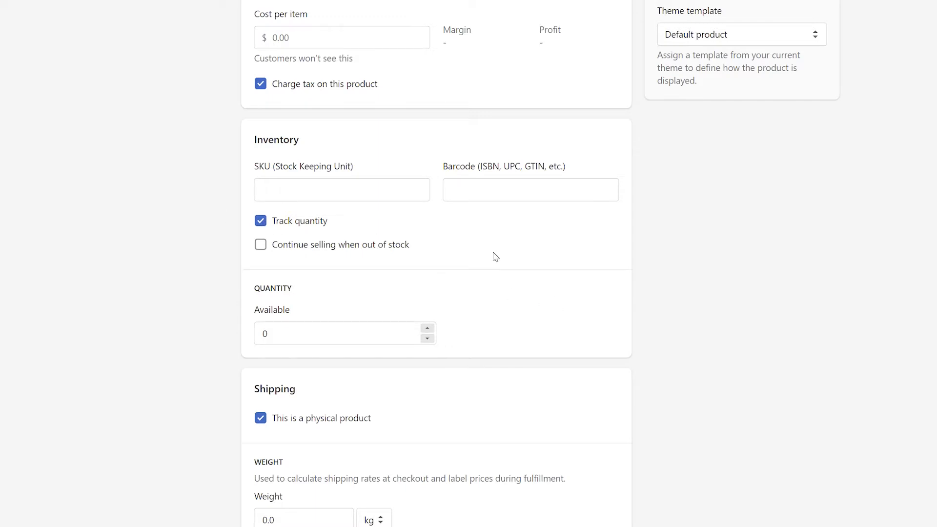
{"action": "left_click", "coordinate": [385, 191]}
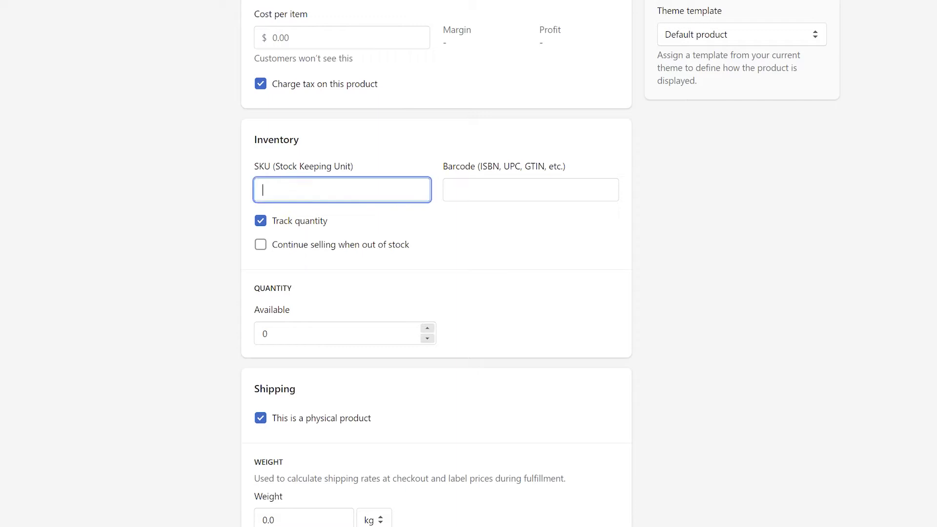
{"action": "type", "text": "2H-duck-05"}
{"action": "left_click", "coordinate": [474, 275]}
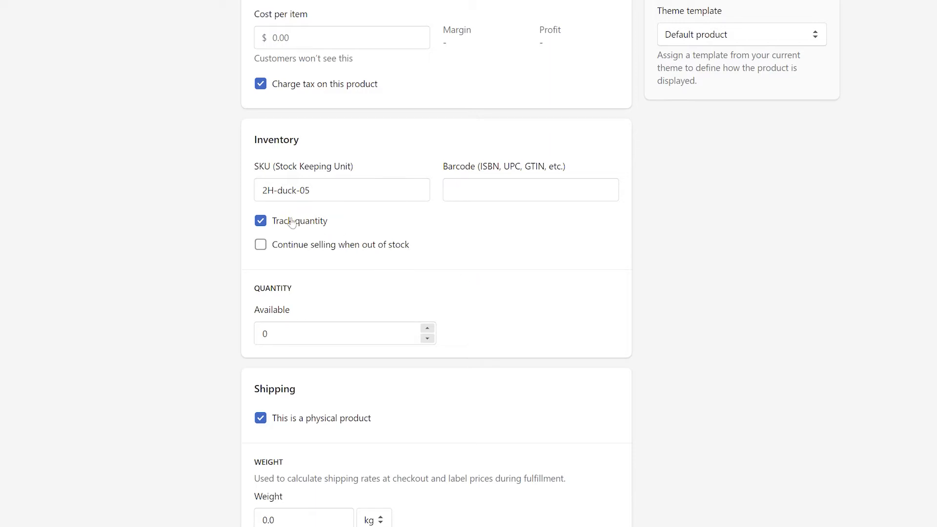
{"action": "left_click", "coordinate": [260, 221]}
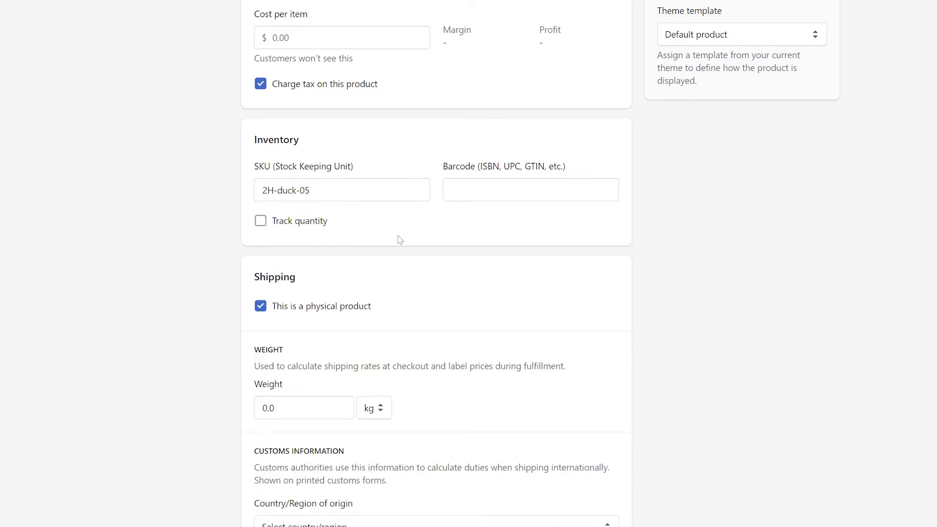
Set the shipping weight to 6.0 lb
{"action": "scroll", "coordinate": [745, 281], "scroll_direction": "down", "scroll_amount": 2}
{"action": "scroll", "coordinate": [747, 283], "scroll_direction": "down", "scroll_amount": 3}
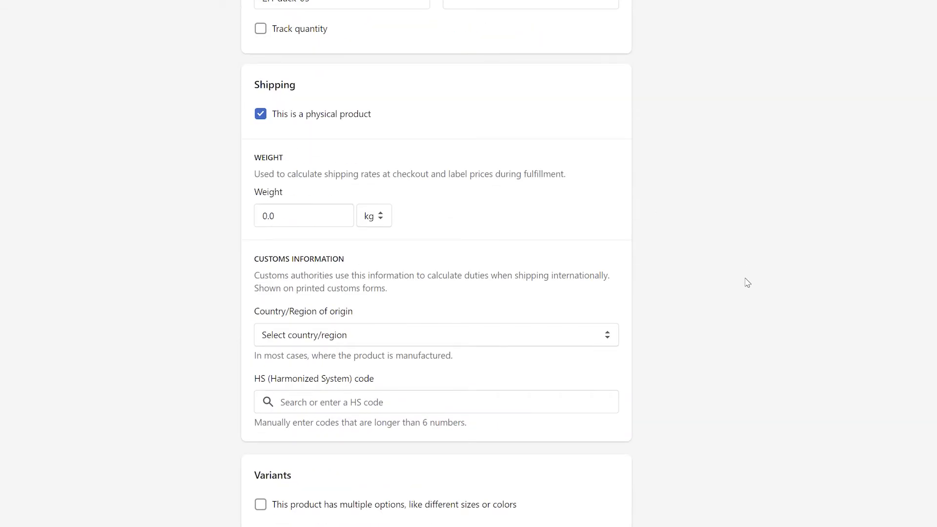
{"action": "left_click", "coordinate": [380, 214]}
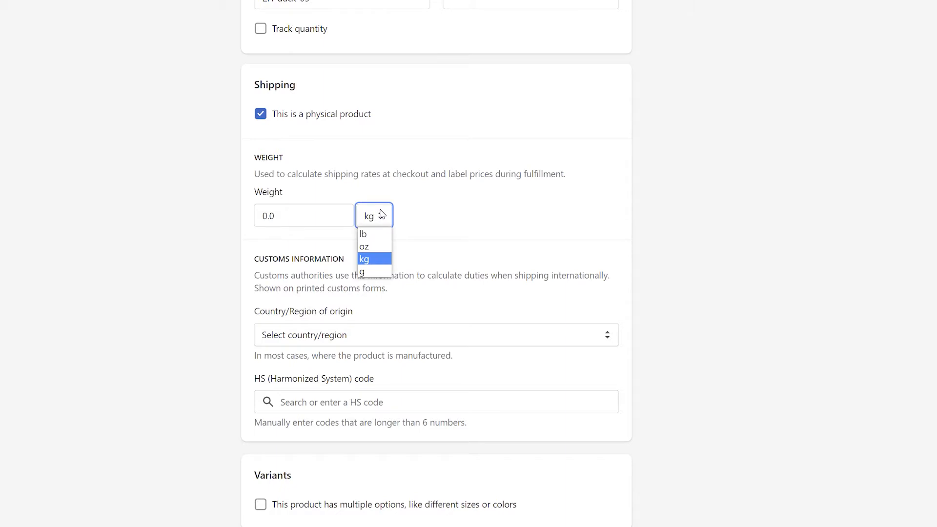
{"action": "left_click", "coordinate": [382, 215]}
{"action": "left_click", "coordinate": [383, 215]}
{"action": "left_click", "coordinate": [364, 234]}
{"action": "key", "text": "shift+Tab"}
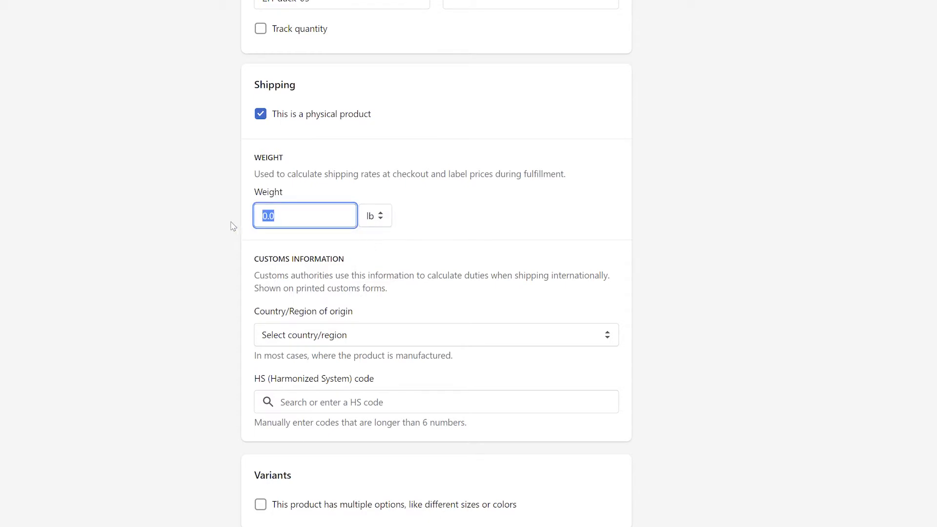
{"action": "type", "text": "6.0"}
{"action": "left_click", "coordinate": [232, 226]}
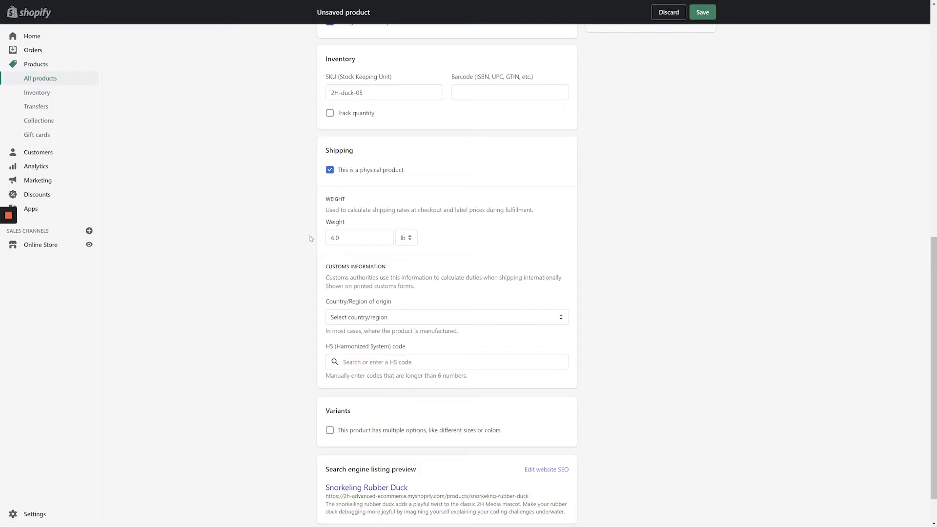
Set the product type to Rubber Duck and the vendor to 2H Media
{"action": "scroll", "coordinate": [754, 310], "scroll_direction": "up", "scroll_amount": 10}
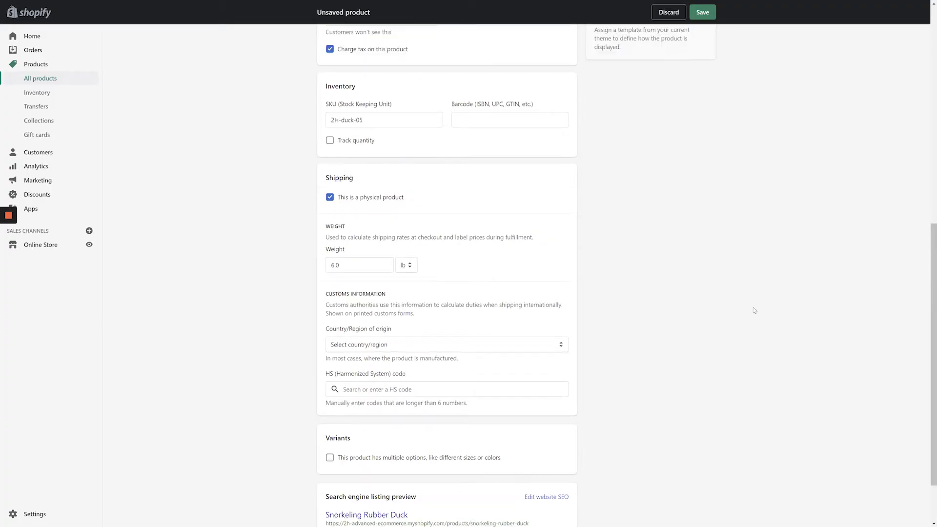
{"action": "scroll", "coordinate": [754, 310], "scroll_direction": "up", "scroll_amount": 1}
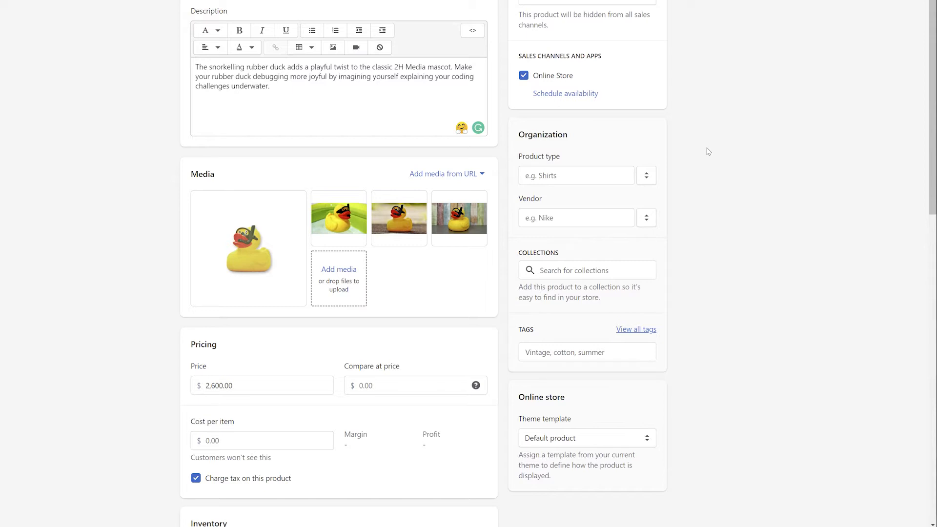
{"action": "left_click", "coordinate": [575, 175]}
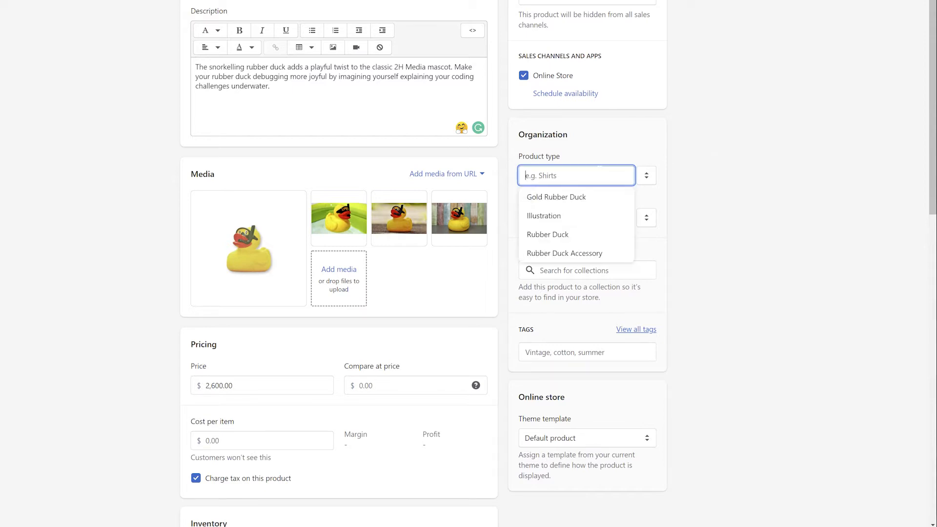
{"action": "type", "text": "Rubber Duck"}
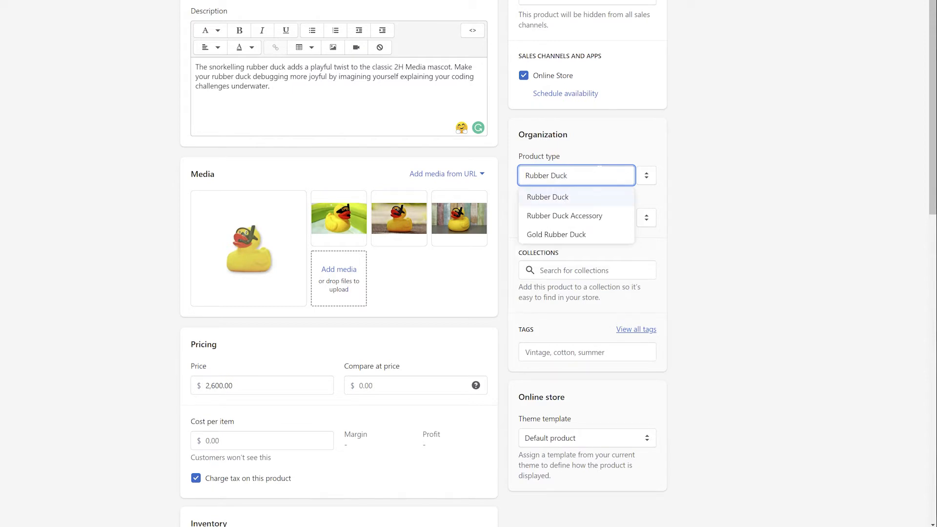
{"action": "left_click", "coordinate": [683, 205]}
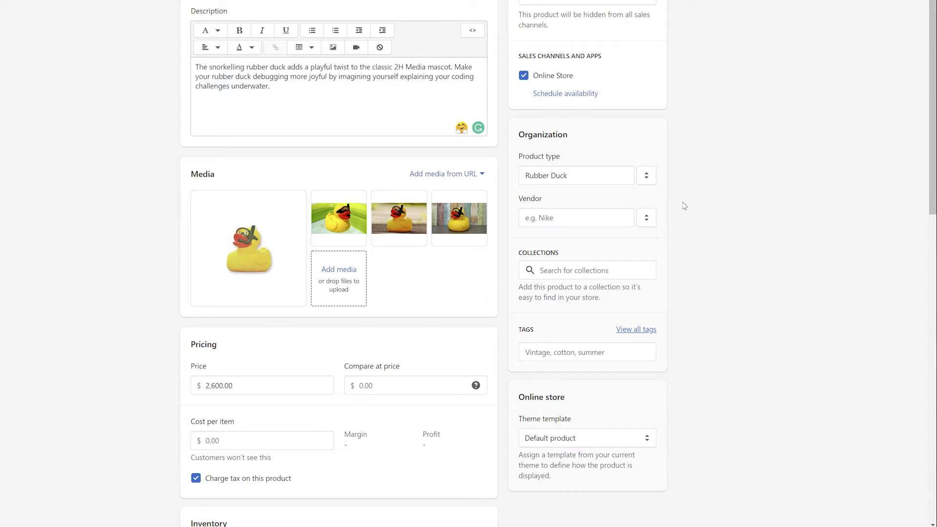
{"action": "left_click", "coordinate": [558, 213]}
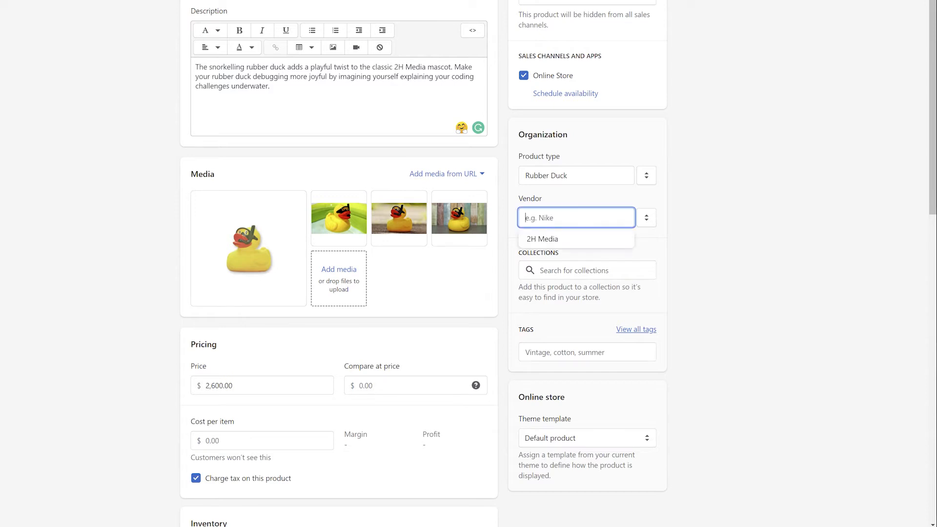
{"action": "type", "text": "2H Media"}
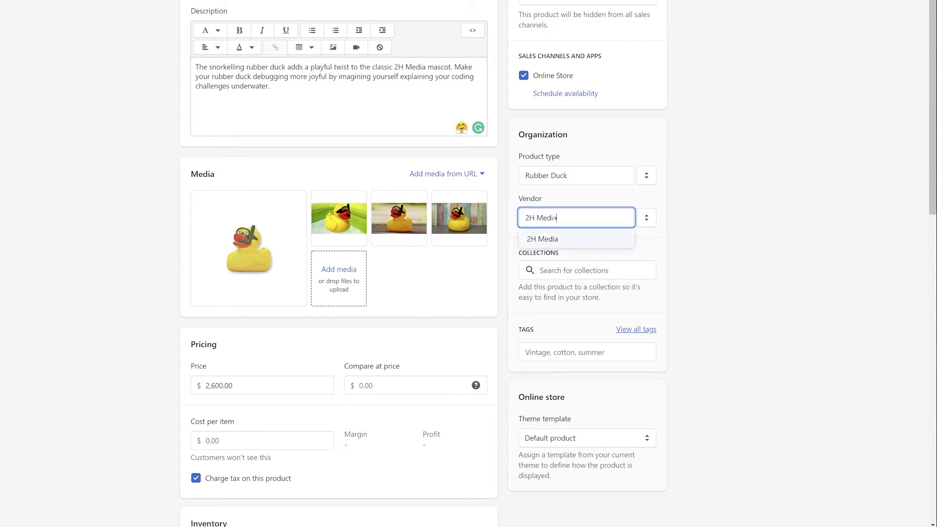
{"action": "left_click", "coordinate": [734, 249]}
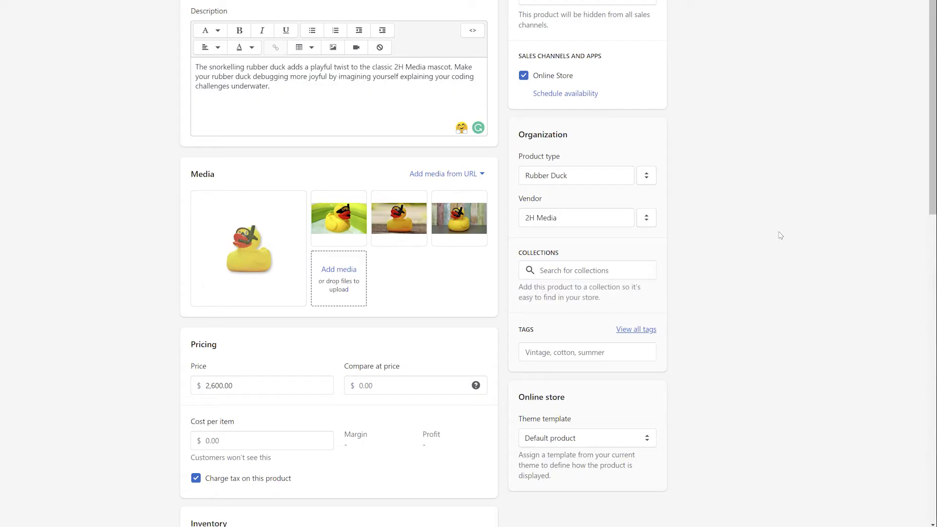
Try adding the product to the Home collection and remove it from that collection again
{"action": "left_click", "coordinate": [573, 270]}
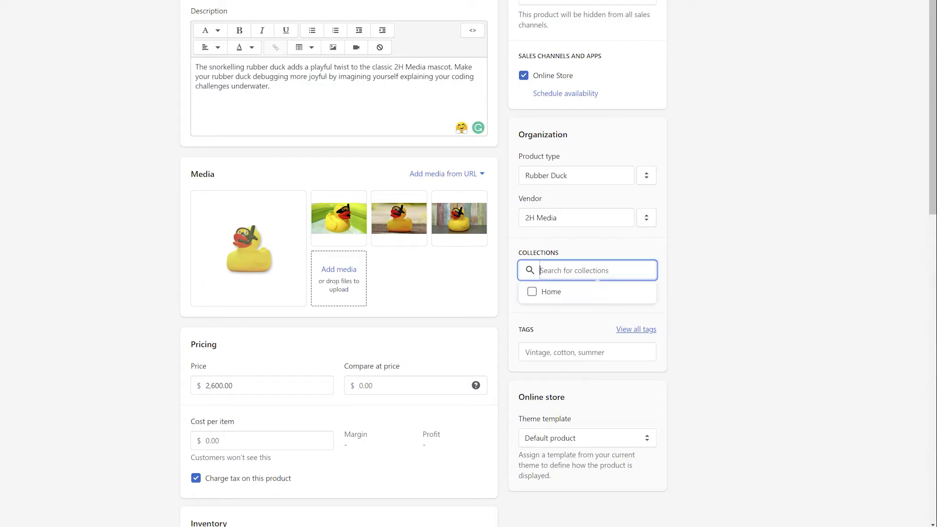
{"action": "left_click", "coordinate": [530, 295]}
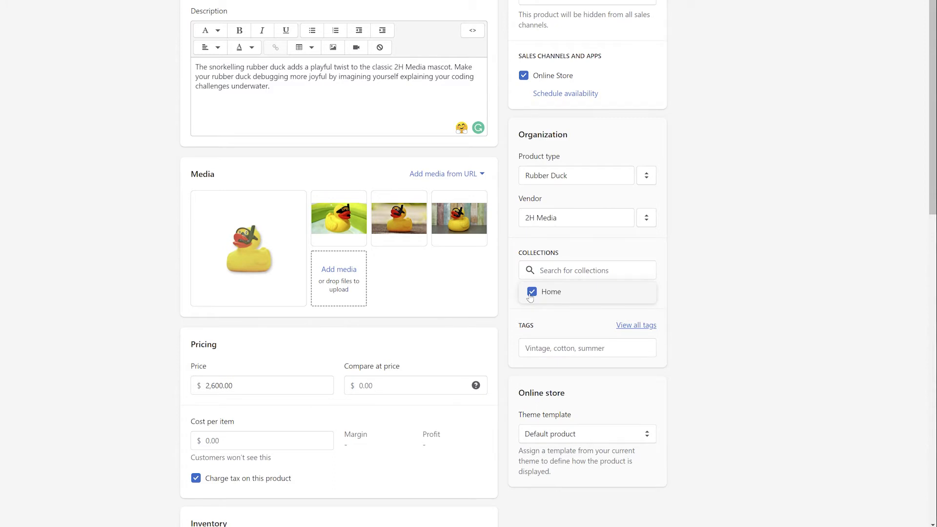
{"action": "left_click", "coordinate": [530, 295]}
{"action": "left_click", "coordinate": [714, 253]}
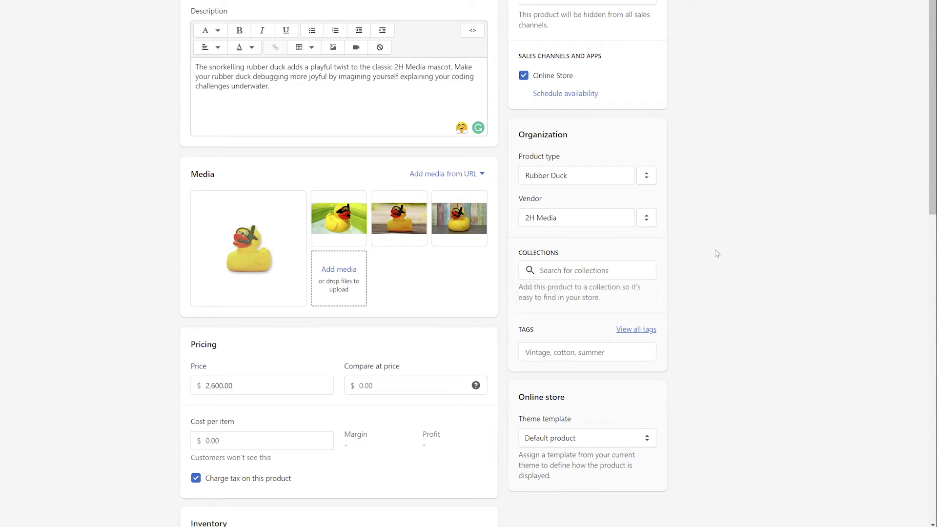
Add the tag snorkelling-duck-story to the product
{"action": "left_click", "coordinate": [583, 352]}
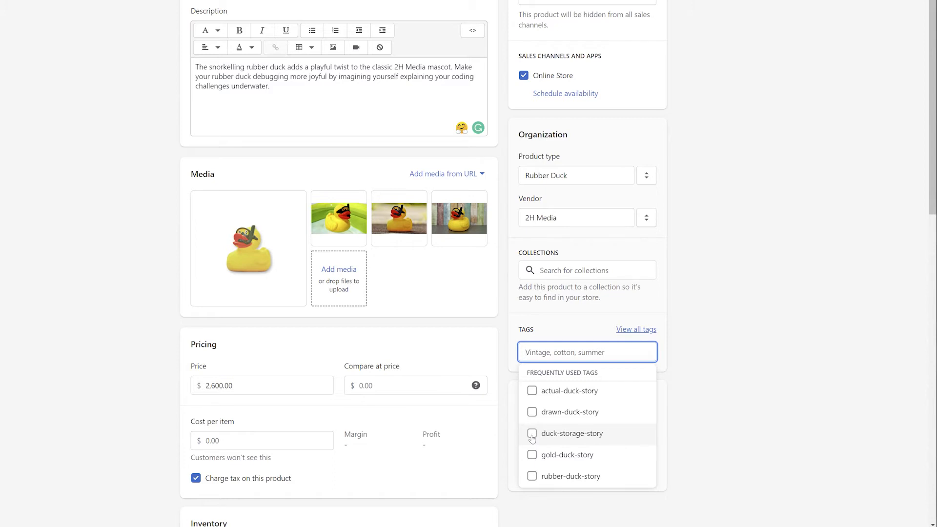
{"action": "left_click", "coordinate": [813, 237]}
{"action": "left_click", "coordinate": [591, 351]}
{"action": "type", "text": "sn"}
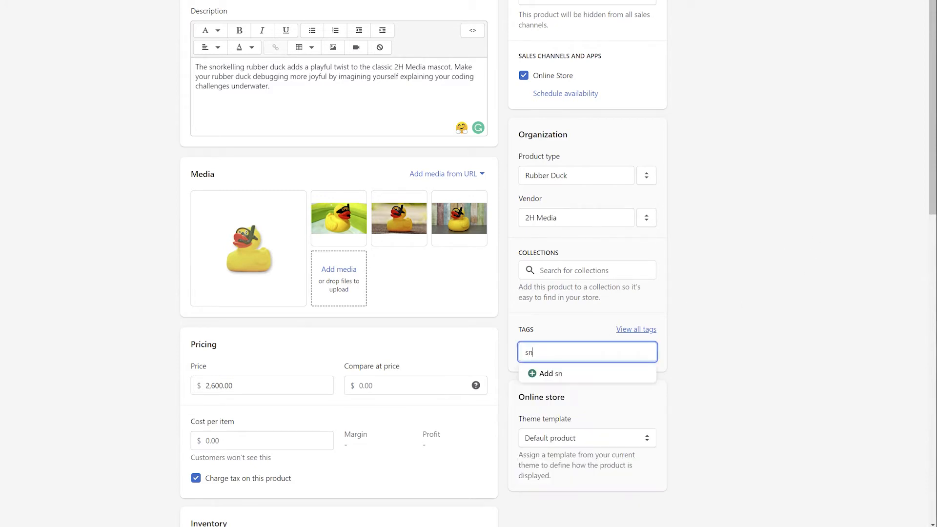
{"action": "type", "text": "orkelling-duck-story"}
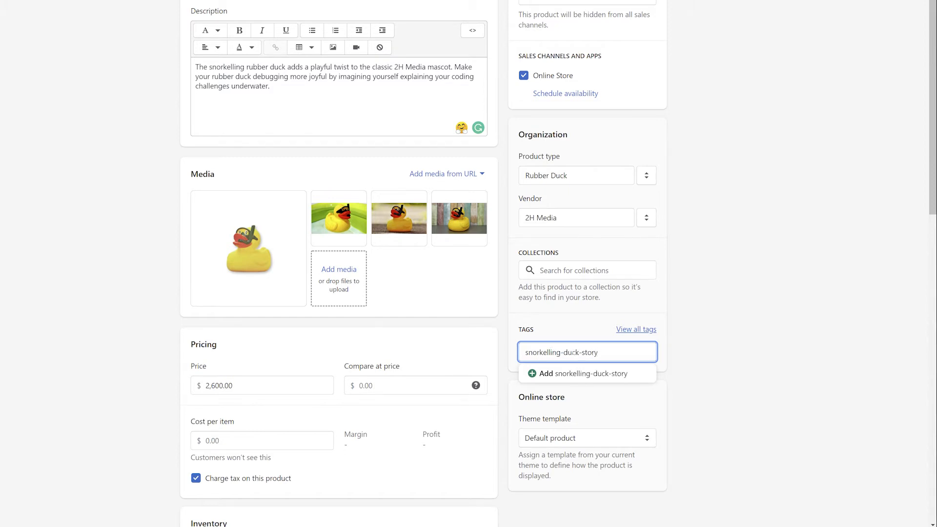
{"action": "key", "text": "Return"}
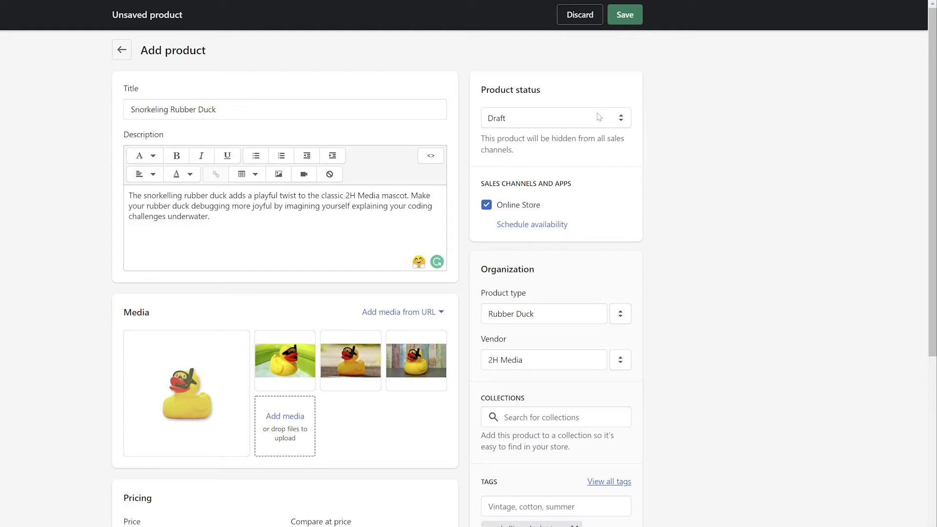
Change the product status to Active
{"action": "left_click", "coordinate": [584, 115]}
{"action": "left_click", "coordinate": [554, 140]}
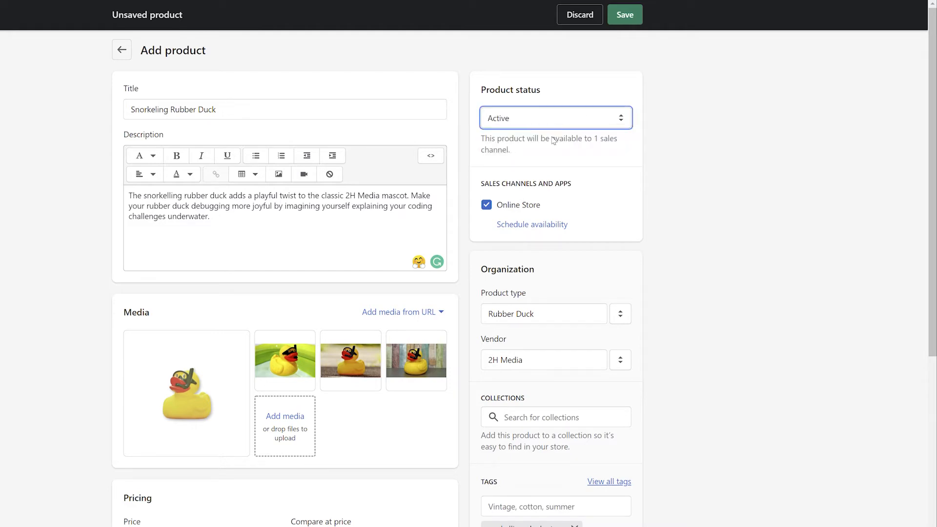
{"action": "left_click", "coordinate": [685, 210]}
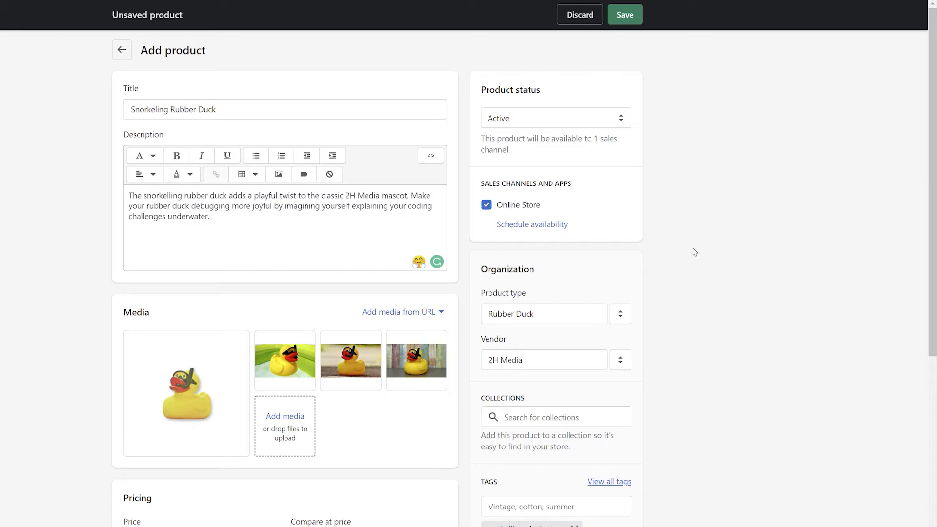
Save the new Snorkeling Rubber Duck product and open its store preview
{"action": "left_click", "coordinate": [631, 27]}
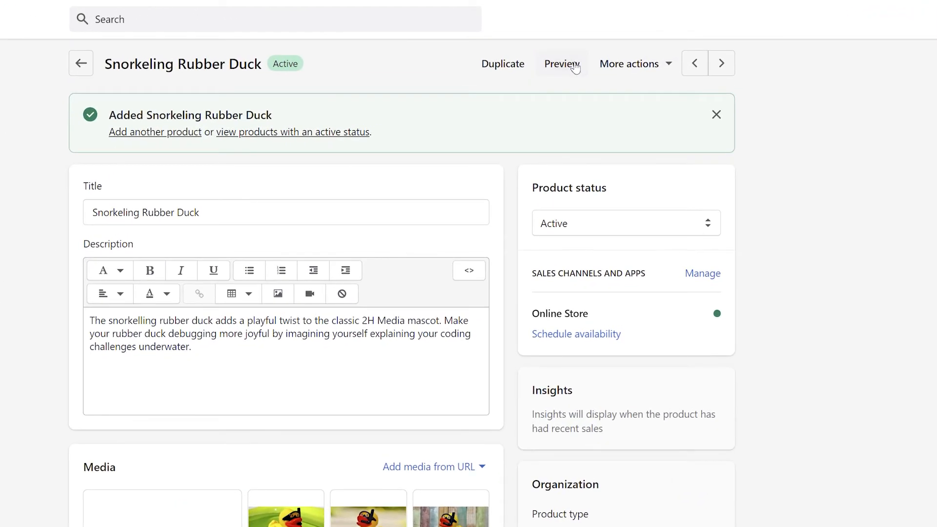
{"action": "left_click", "coordinate": [575, 66]}
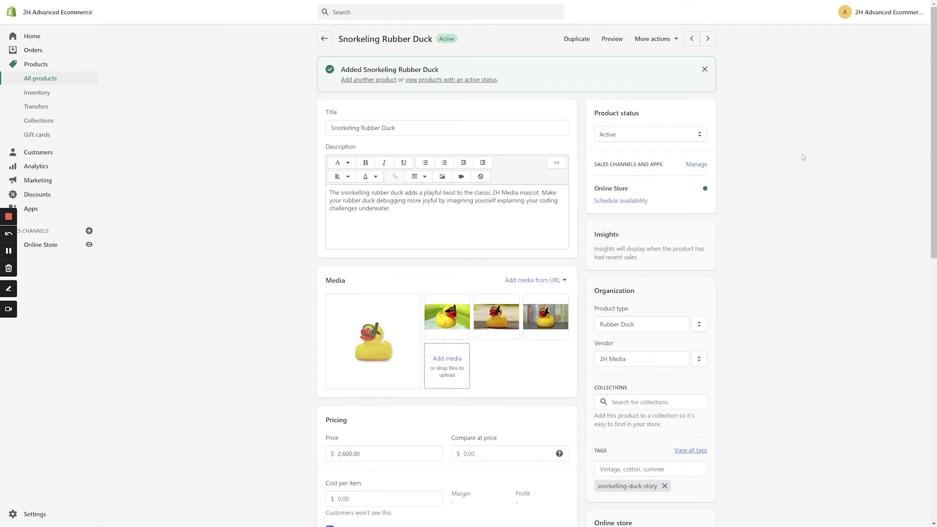
Add and save the alt text "yellow rubber duck with snorkel isolated on a white background" for the first product image
{"action": "left_click", "coordinate": [403, 331]}
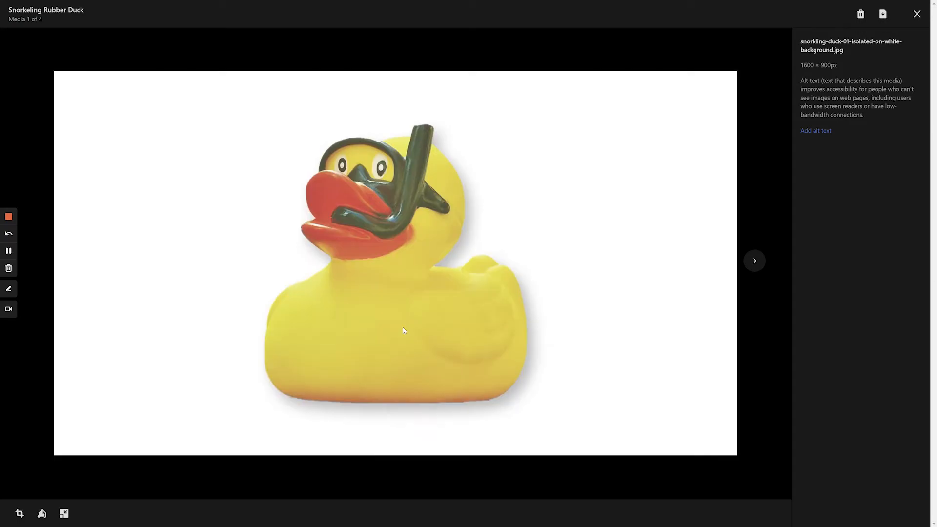
{"action": "left_click", "coordinate": [803, 130]}
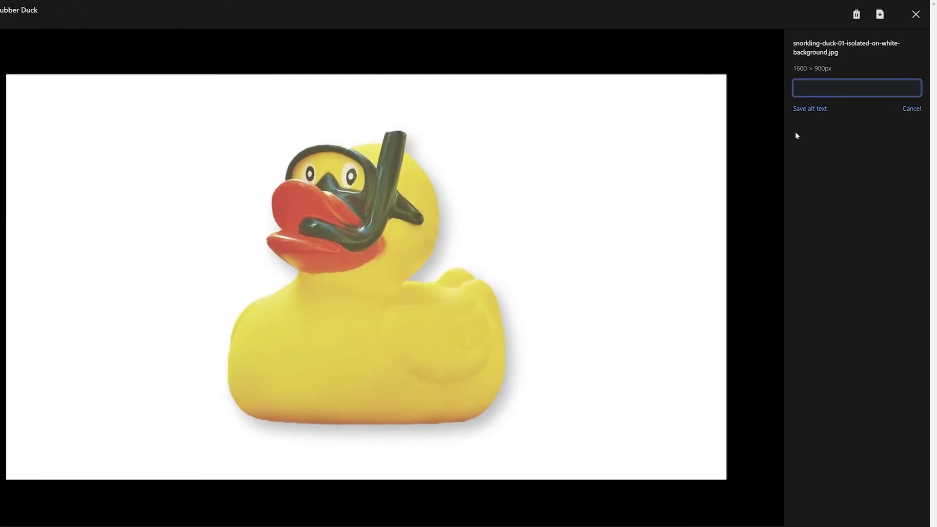
{"action": "type", "text": "yell"}
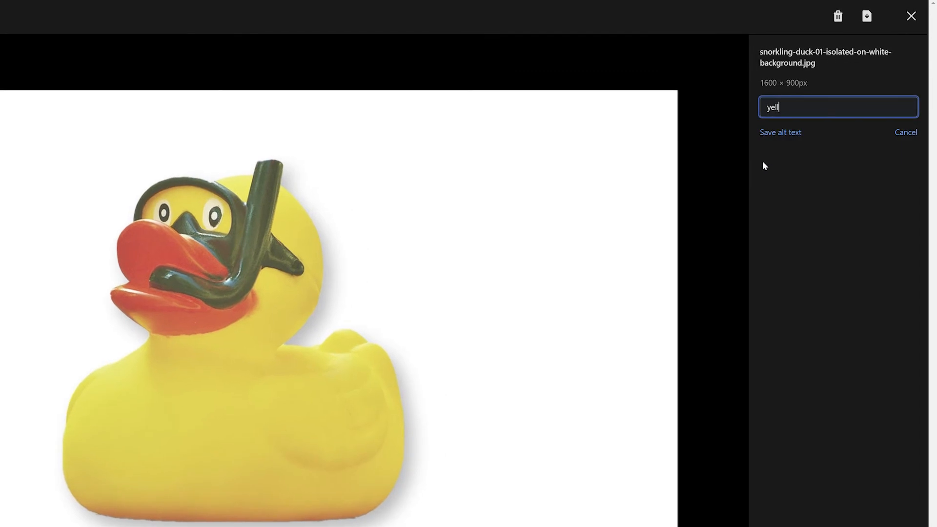
{"action": "type", "text": "ow rubber duck with snorkel "}
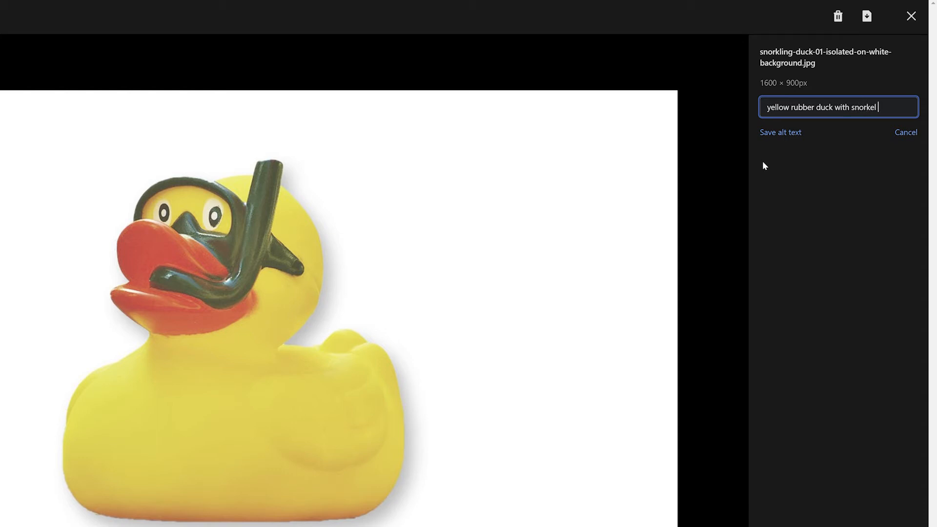
{"action": "type", "text": "isolated on a whi"}
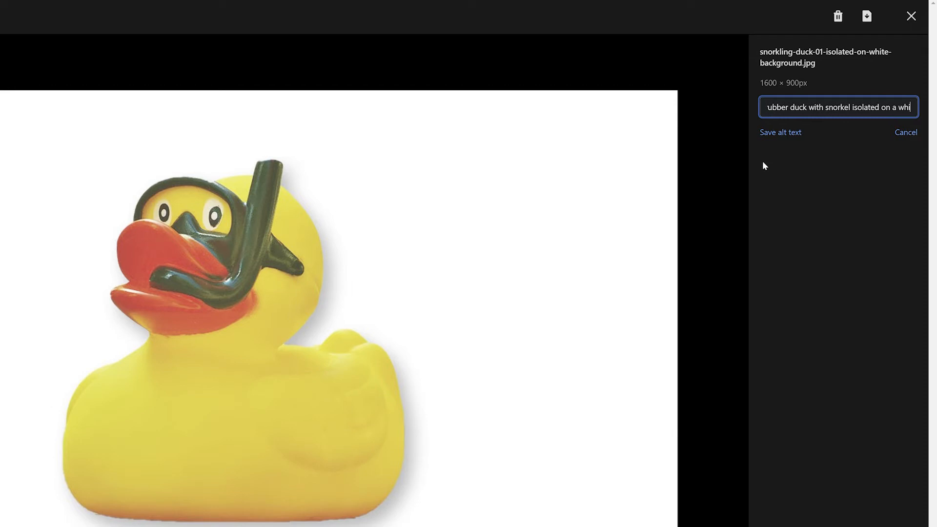
{"action": "type", "text": "te backgro"}
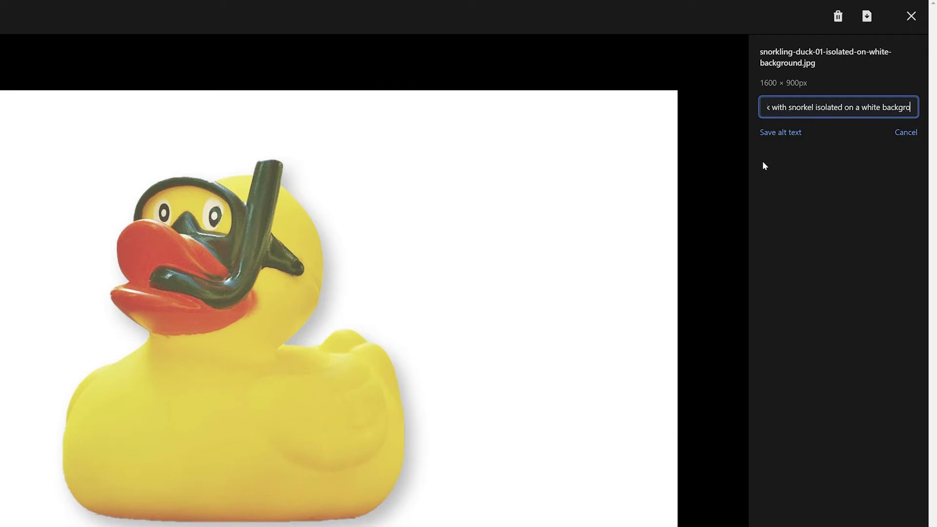
{"action": "type", "text": "und"}
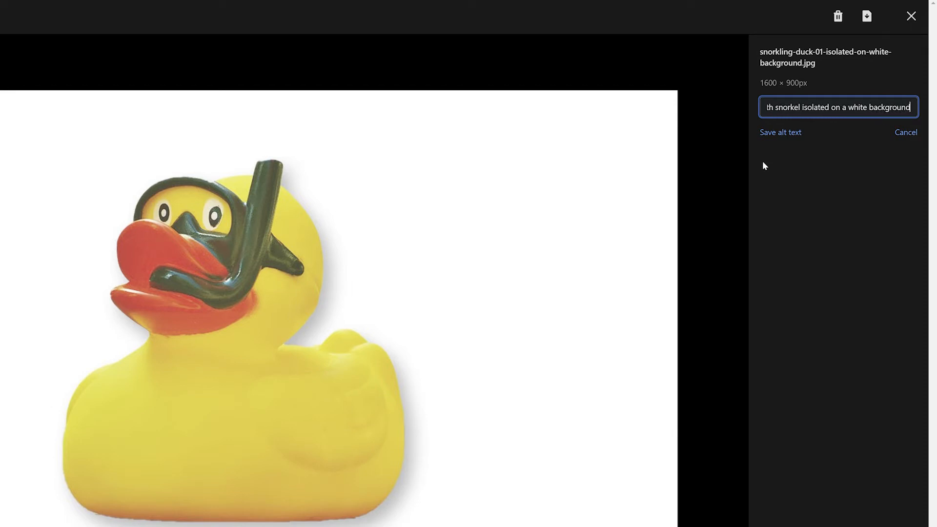
{"action": "left_click", "coordinate": [777, 139]}
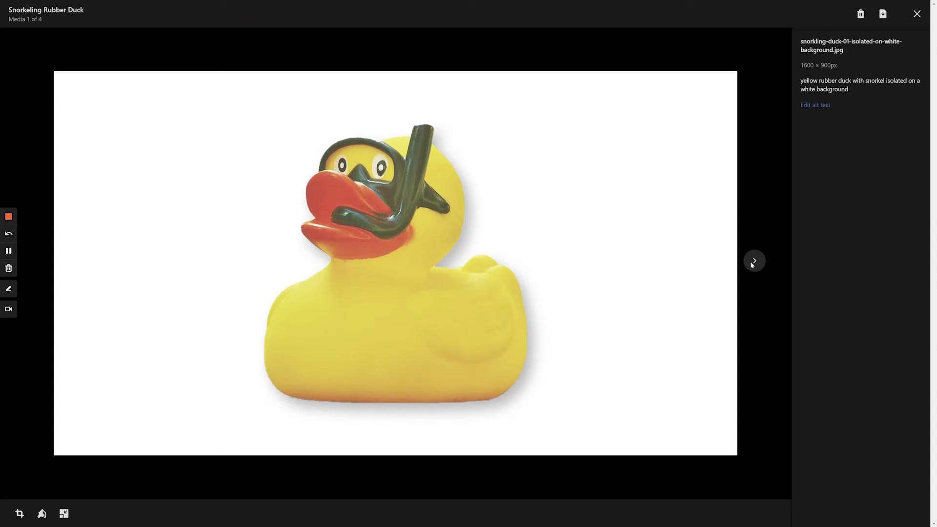
Add and save the alt text "snorkeling rubber duck in pool" for the second product image
{"action": "left_click", "coordinate": [753, 262]}
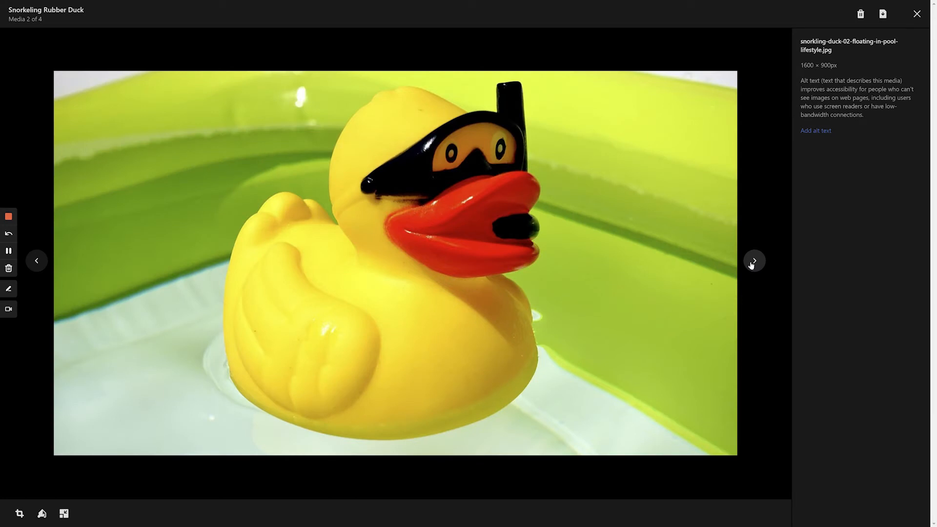
{"action": "left_click", "coordinate": [815, 130]}
{"action": "left_click", "coordinate": [832, 81]}
{"action": "type", "text": "snorkeling rubber d"}
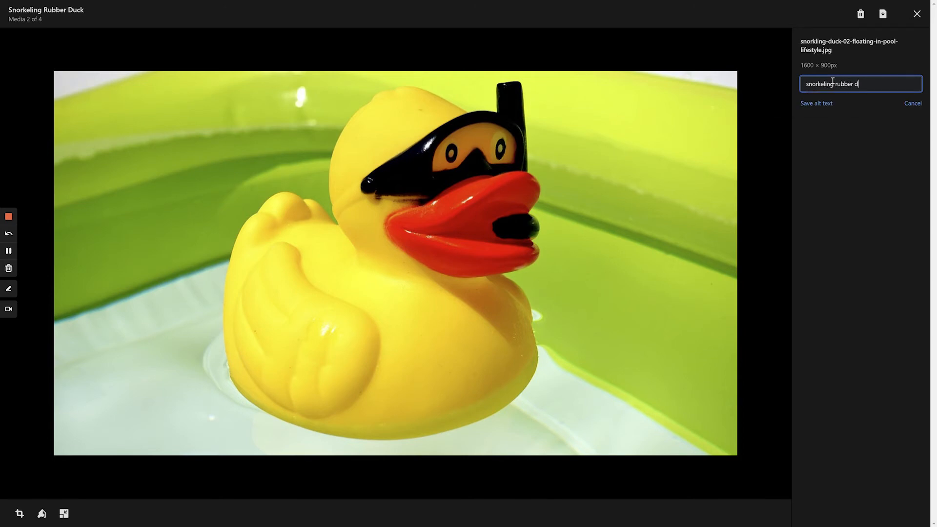
{"action": "type", "text": "uck in pool"}
{"action": "key", "text": "Return"}
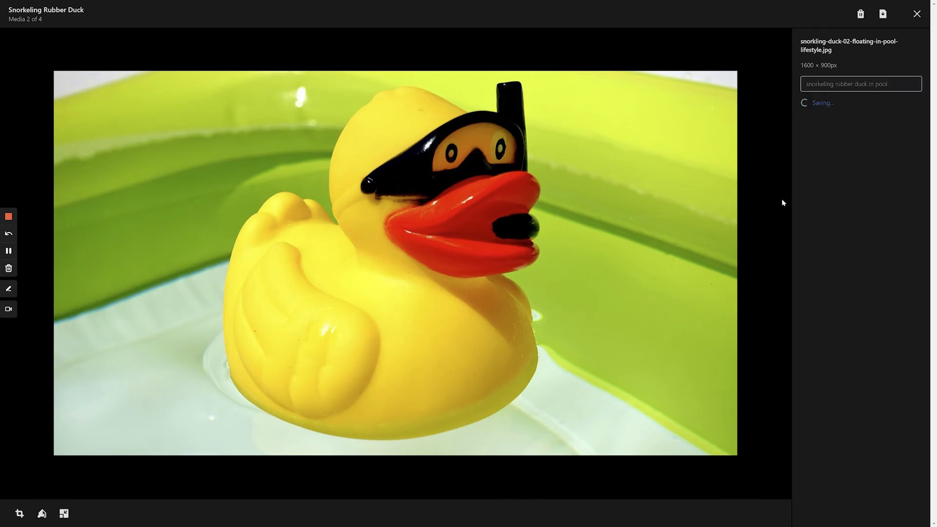
Save the alt text "snorkeling rubber duck on road" for the third product image and close the media viewer
{"action": "left_click", "coordinate": [755, 261]}
{"action": "left_click", "coordinate": [818, 130]}
{"action": "type", "text": "sn"}
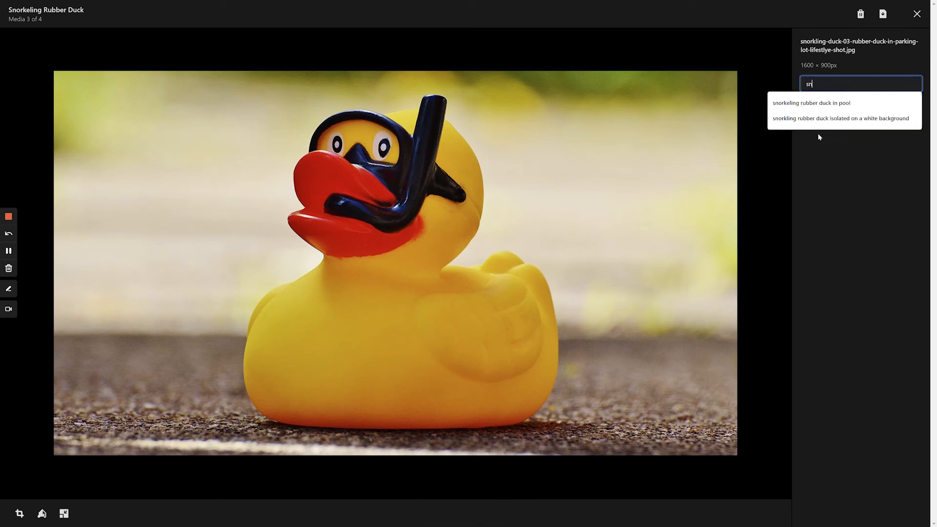
{"action": "type", "text": "orkeling rubber duck on road"}
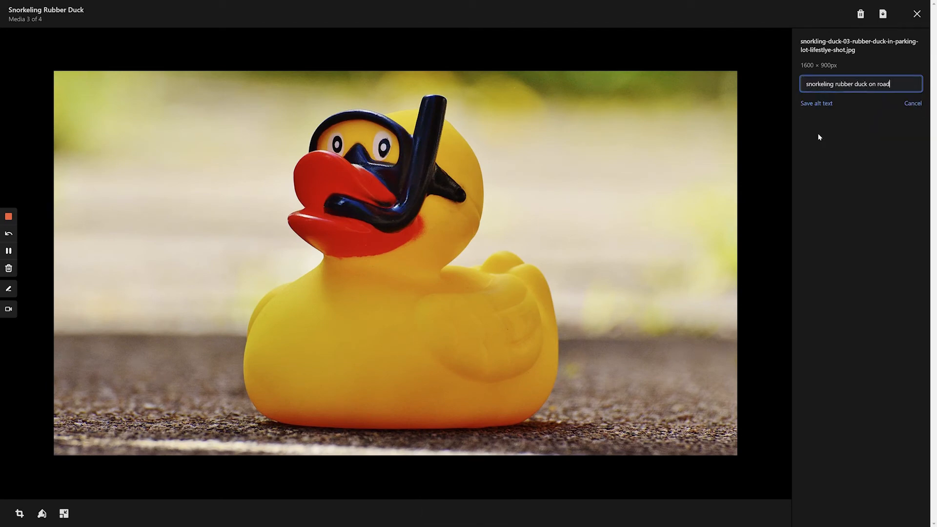
{"action": "left_click", "coordinate": [816, 110]}
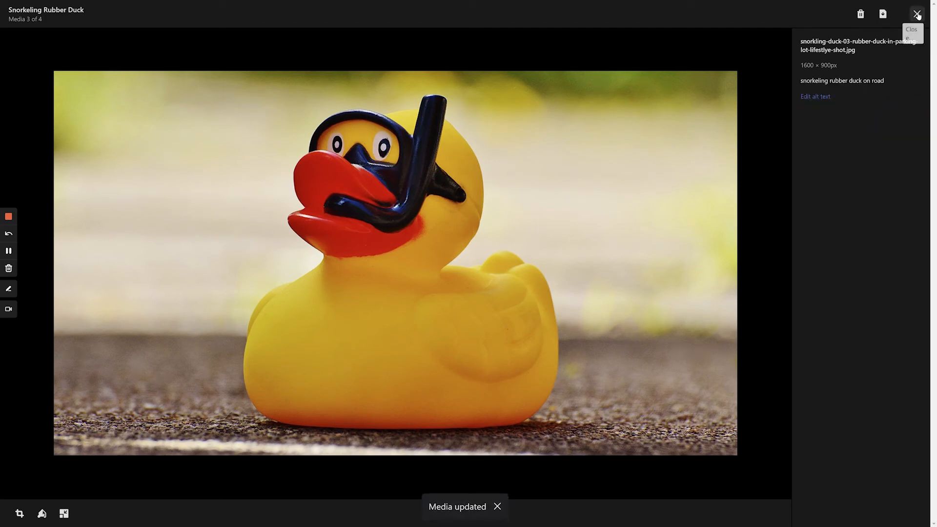
{"action": "left_click", "coordinate": [917, 14]}
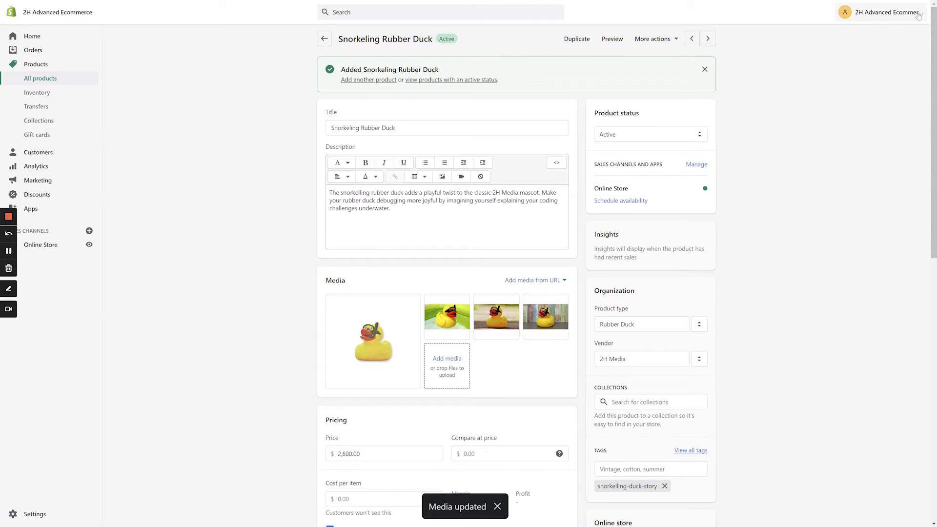
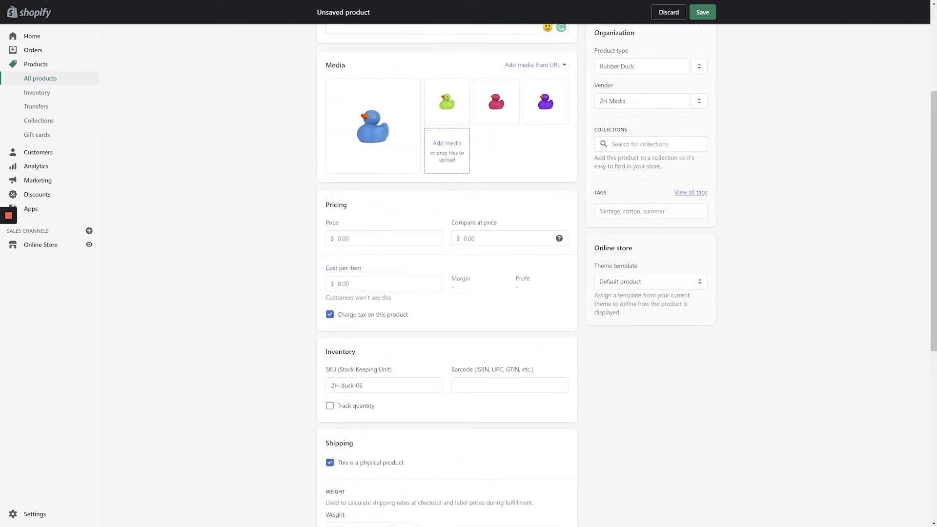
Set the price of the unsaved Neon Rubber Duck product to 2650
{"action": "left_click", "coordinate": [361, 241]}
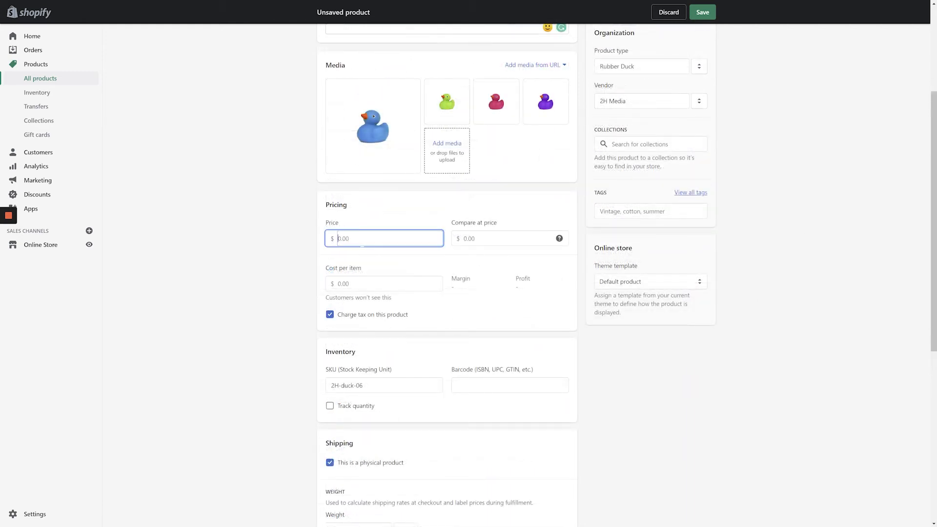
{"action": "type", "text": "2650"}
{"action": "left_click", "coordinate": [238, 282]}
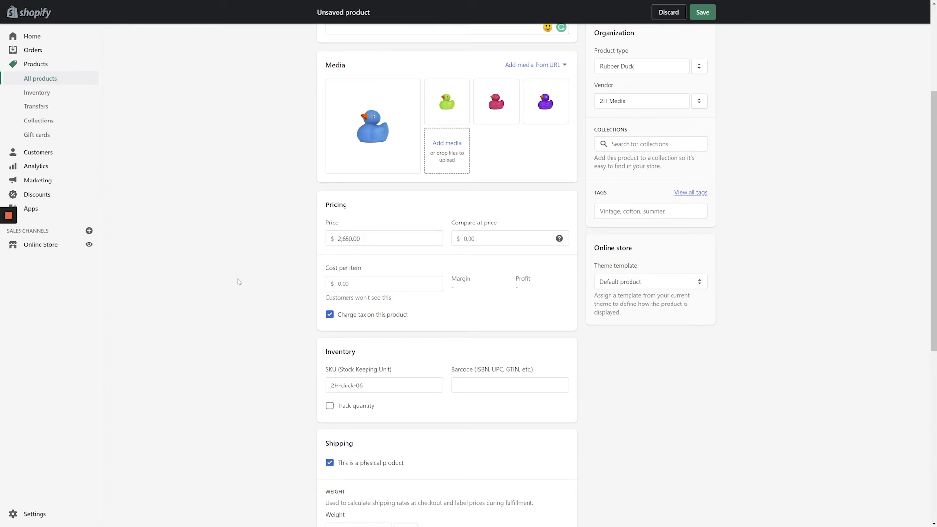
Enable multiple options for the product and name the first variant option Colour
{"action": "scroll", "coordinate": [238, 282], "scroll_direction": "down", "scroll_amount": 7}
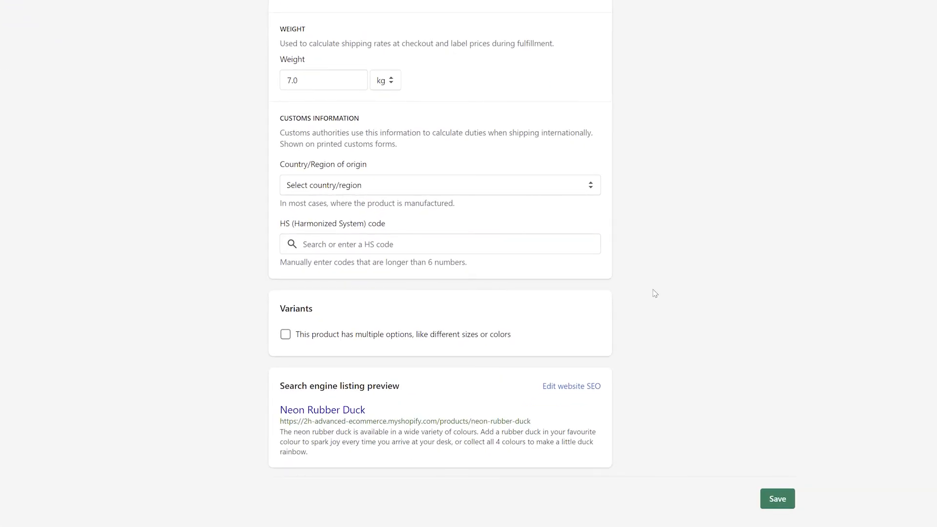
{"action": "left_click", "coordinate": [285, 335]}
{"action": "scroll", "coordinate": [365, 335], "scroll_direction": "down", "scroll_amount": 3}
{"action": "left_click", "coordinate": [326, 294]}
{"action": "left_click", "coordinate": [722, 279]}
{"action": "key", "text": "Tab"}
{"action": "type", "text": "Colour"}
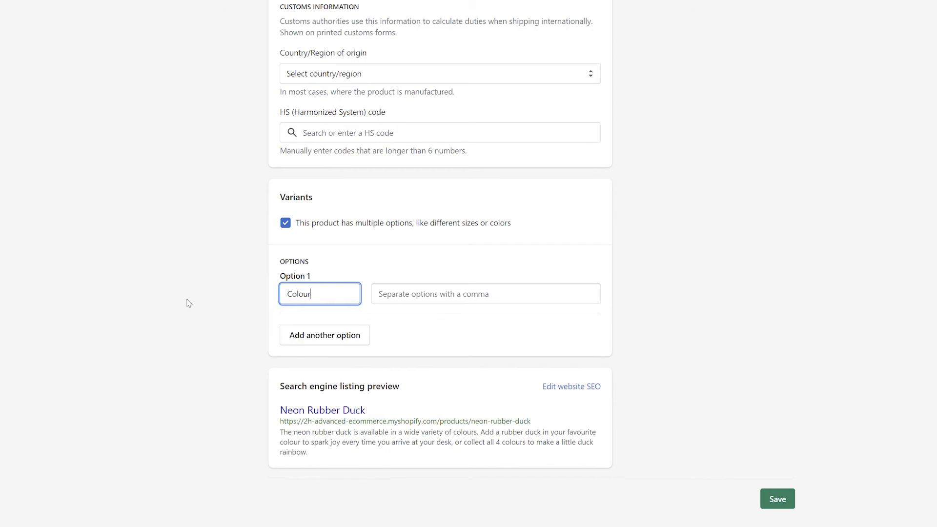
{"action": "left_click", "coordinate": [189, 303]}
Enter blue, green, magenta and purple as the values of the Colour option
{"action": "left_click", "coordinate": [439, 293]}
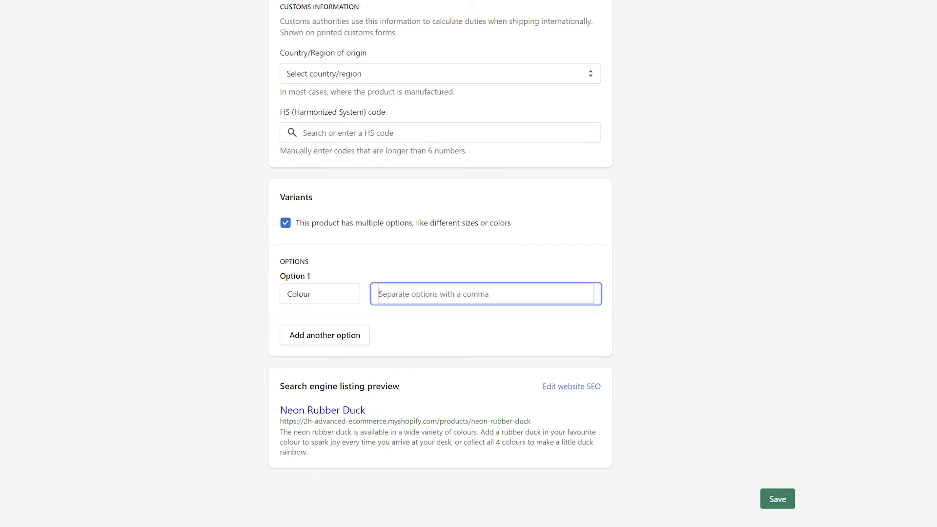
{"action": "type", "text": "blue"}
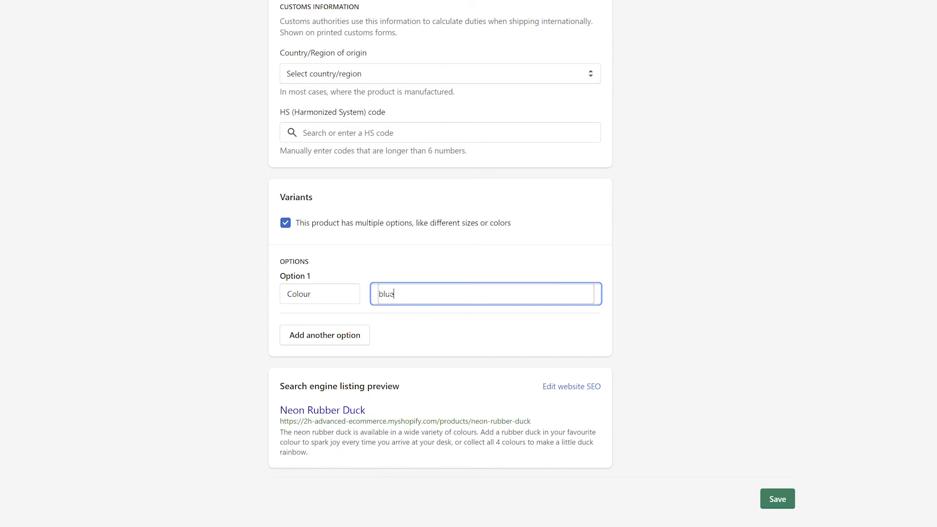
{"action": "key", "text": "Return"}
{"action": "type", "text": "green"}
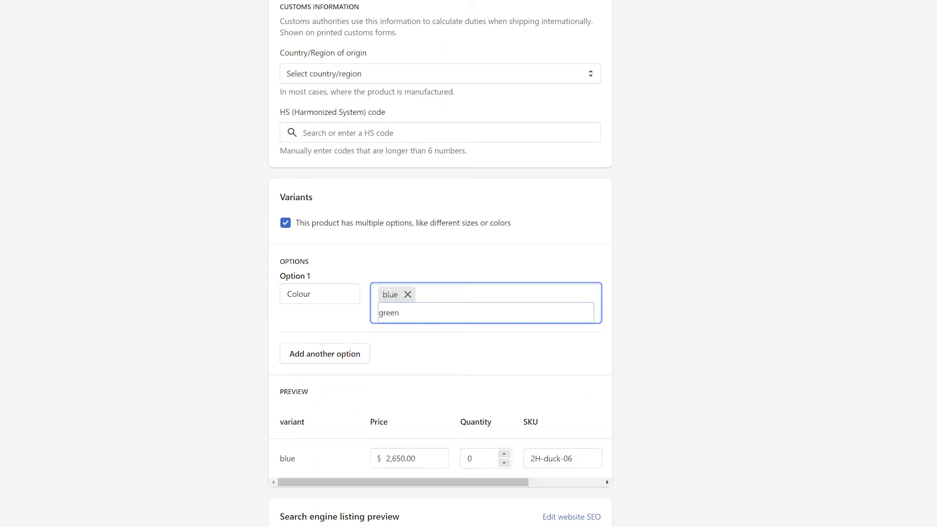
{"action": "key", "text": "Return"}
{"action": "type", "text": "magenta"}
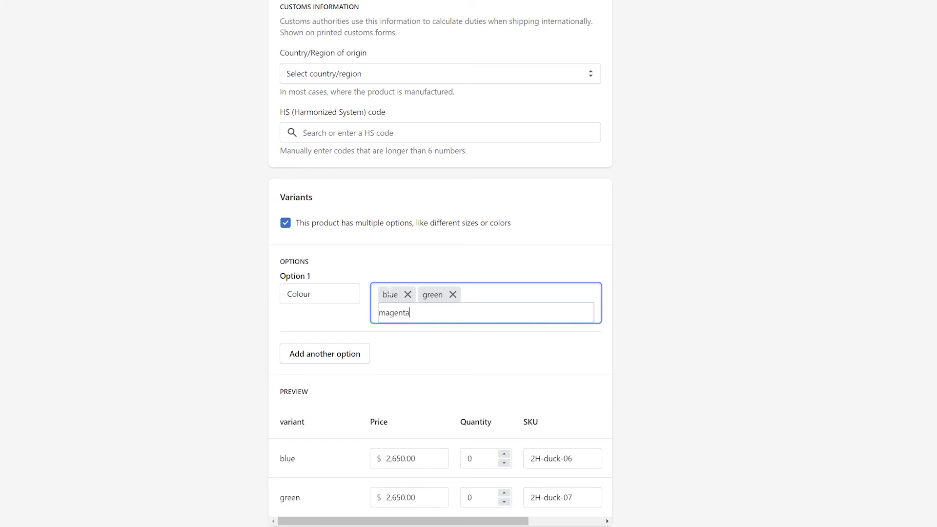
{"action": "key", "text": "Return"}
{"action": "type", "text": "purple"}
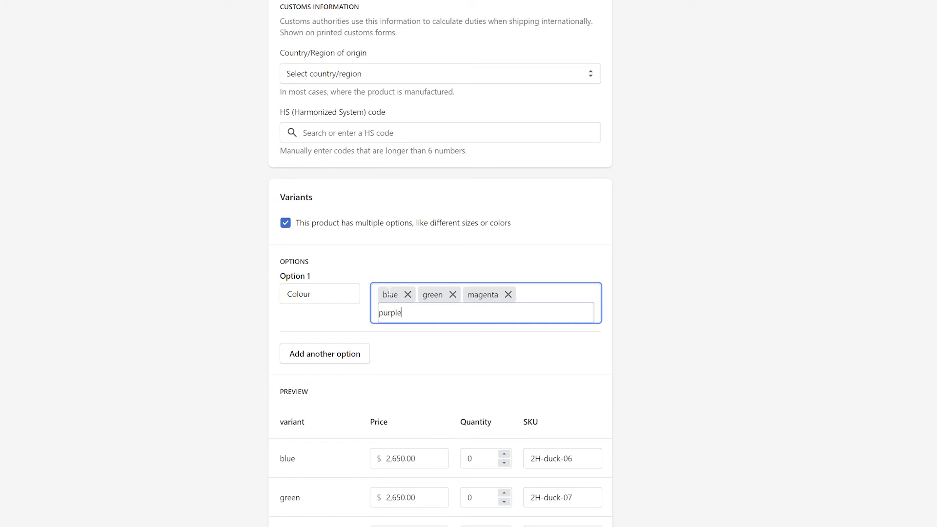
{"action": "key", "text": "Return"}
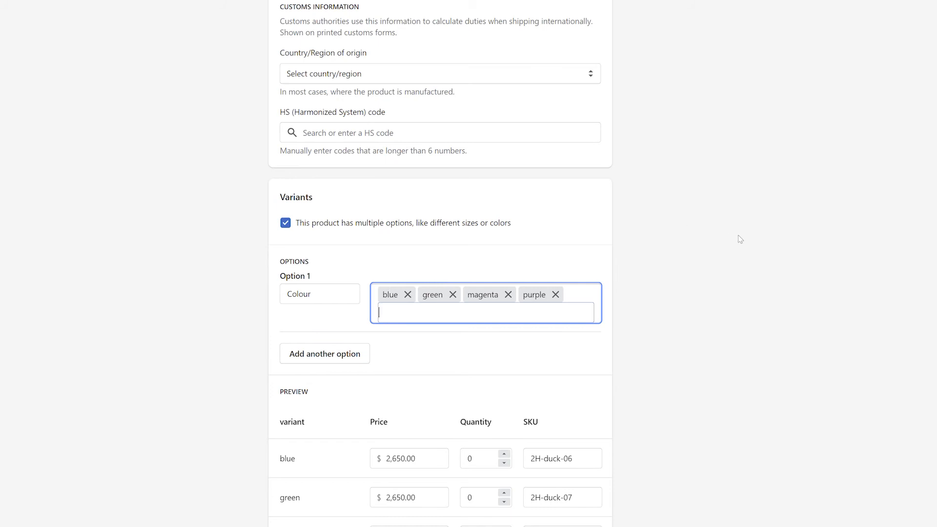
{"action": "left_click", "coordinate": [642, 316]}
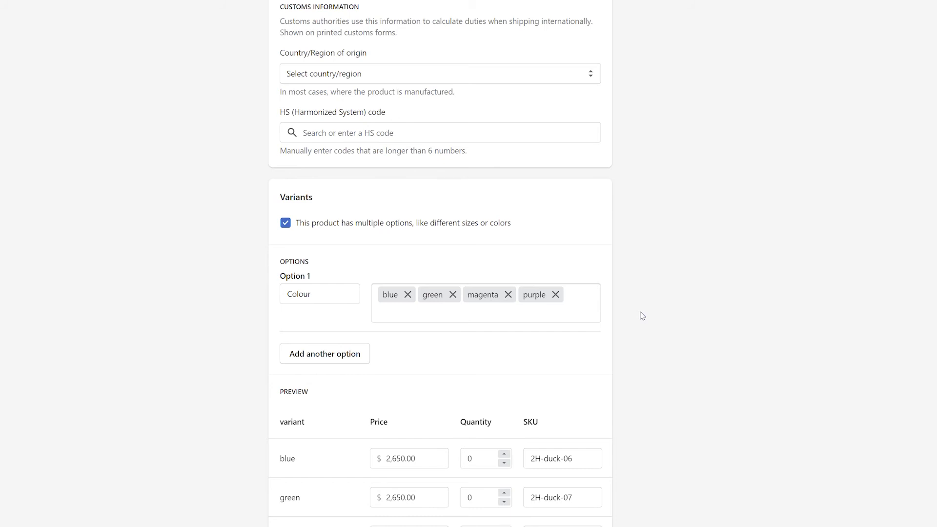
Remove the purple value from the Colour option and enter it again
{"action": "left_click", "coordinate": [555, 294]}
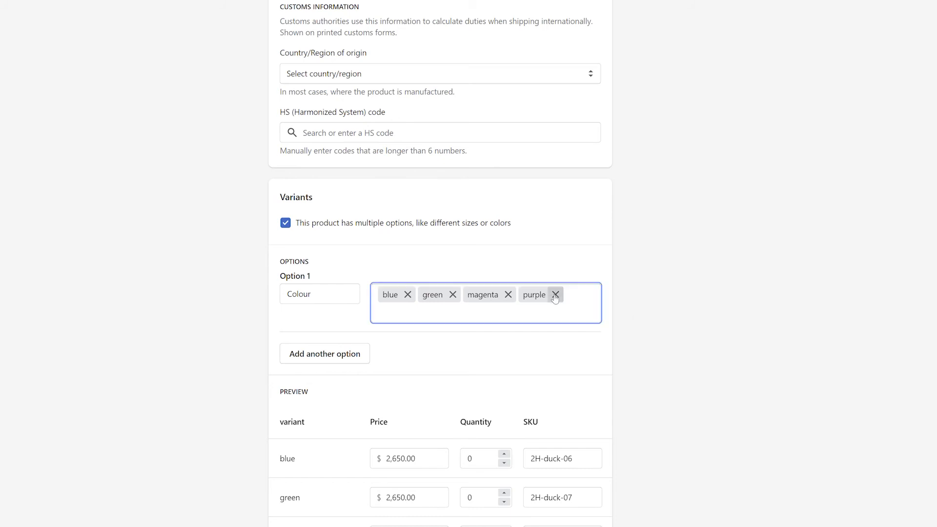
{"action": "type", "text": "p"}
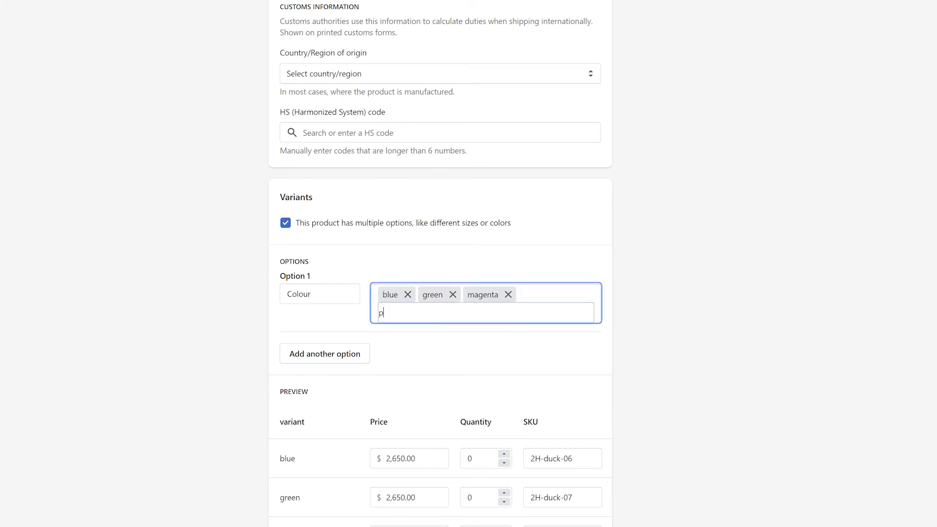
{"action": "type", "text": "urple"}
{"action": "key", "text": "Return"}
{"action": "left_click", "coordinate": [656, 301]}
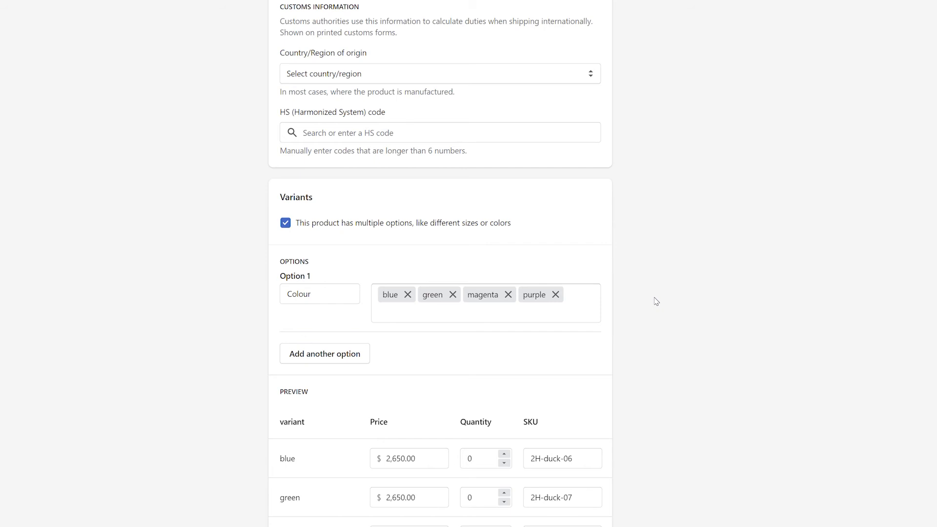
Try adding a second variant option and remove it again
{"action": "left_click", "coordinate": [330, 358]}
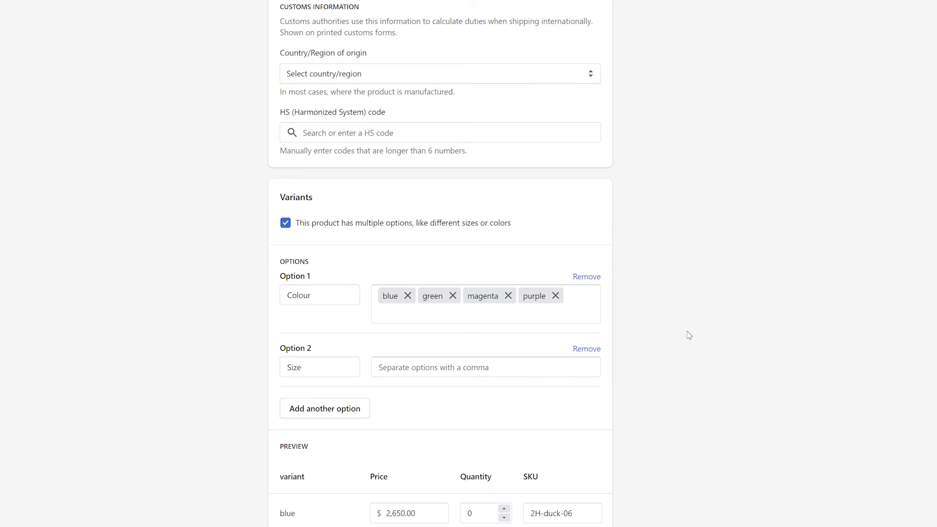
{"action": "left_click", "coordinate": [586, 349]}
Save the new Neon Rubber Duck product and review the prices and SKUs of its colour variants
{"action": "left_click", "coordinate": [695, 18]}
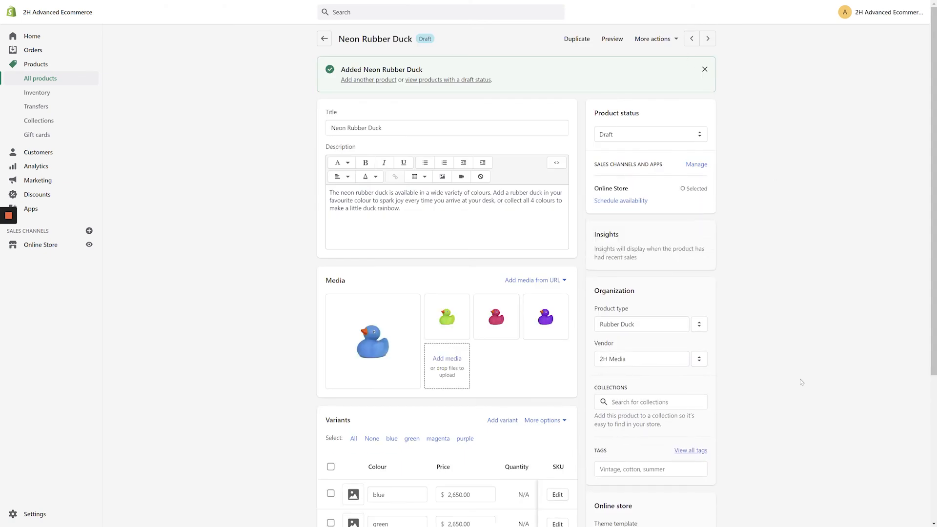
{"action": "scroll", "coordinate": [801, 382], "scroll_direction": "down", "scroll_amount": 4}
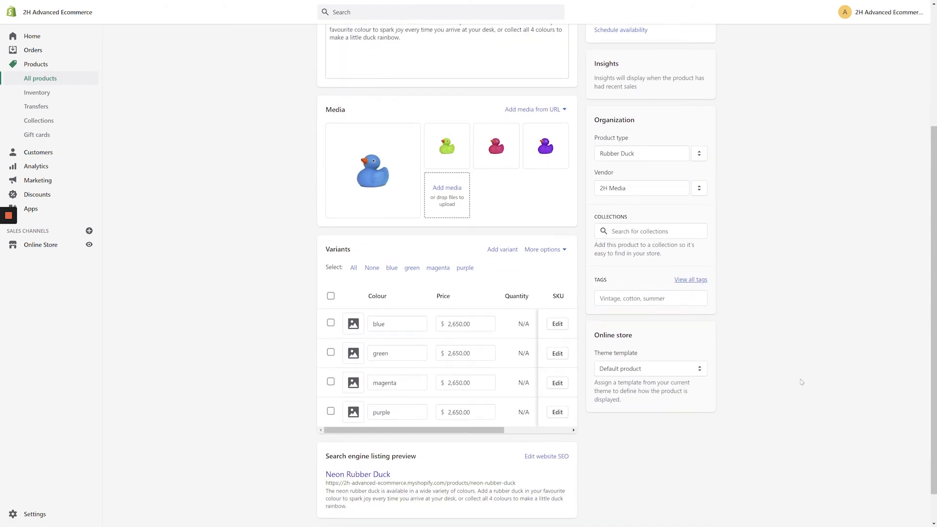
{"action": "scroll", "coordinate": [801, 382], "scroll_direction": "down", "scroll_amount": 1}
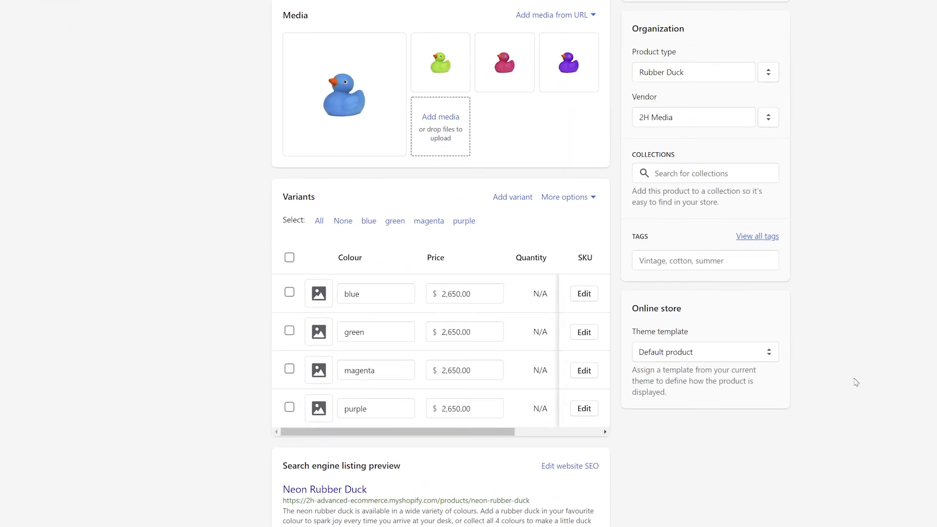
{"action": "left_click_drag", "start_coordinate": [447, 433], "coordinate": [549, 440]}
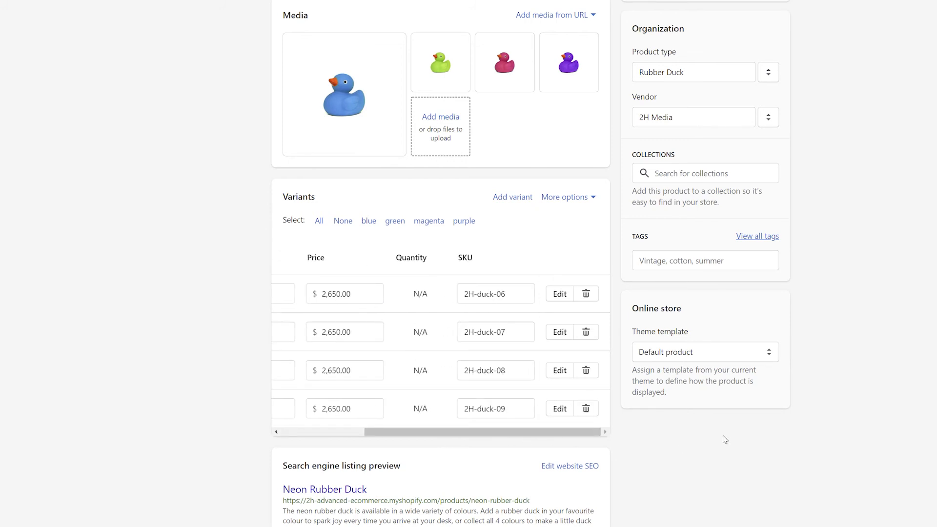
Capitalise the colour names of the four variants as Blue, Green, Magenta and Purple
{"action": "left_click_drag", "start_coordinate": [522, 433], "coordinate": [423, 431]}
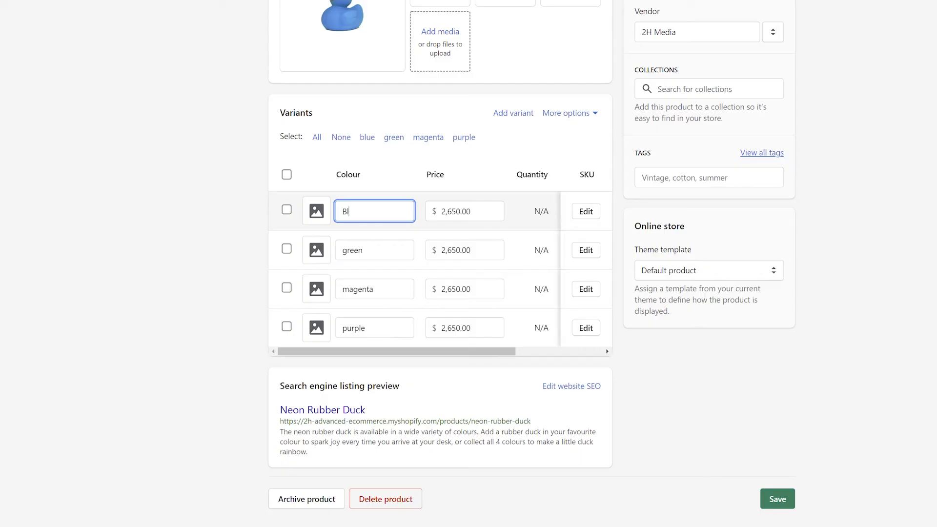
{"action": "type", "text": "ue"}
{"action": "double_click", "coordinate": [357, 251]}
{"action": "type", "text": "Green"}
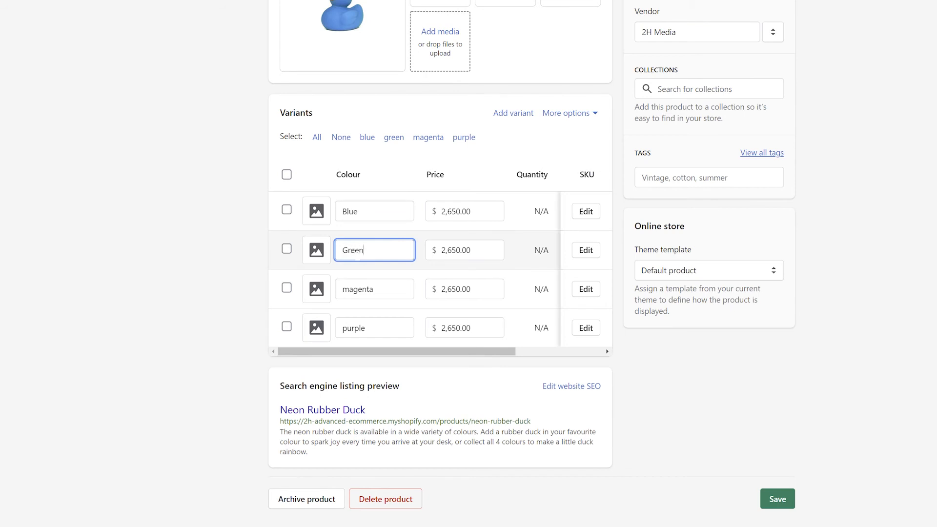
{"action": "double_click", "coordinate": [356, 289]}
{"action": "type", "text": "M"}
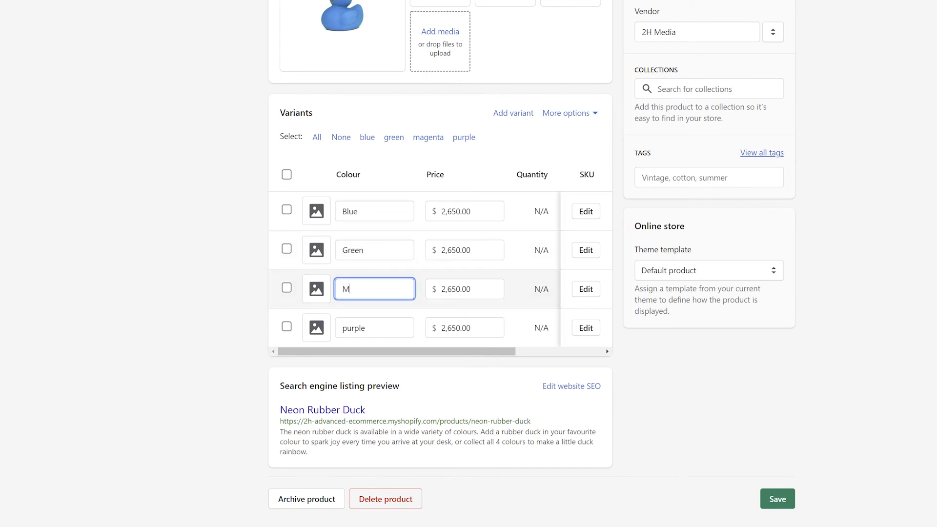
{"action": "type", "text": "agenta"}
{"action": "double_click", "coordinate": [350, 329]}
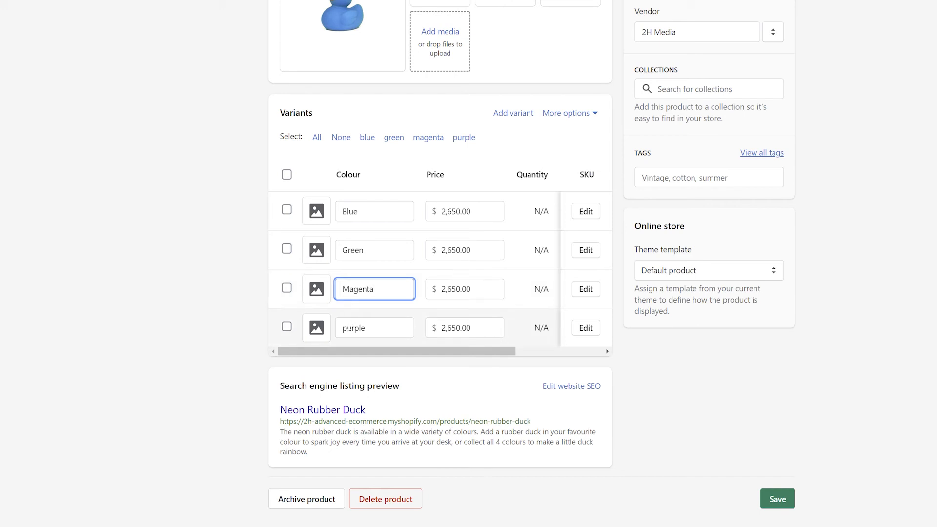
{"action": "type", "text": "Pur"}
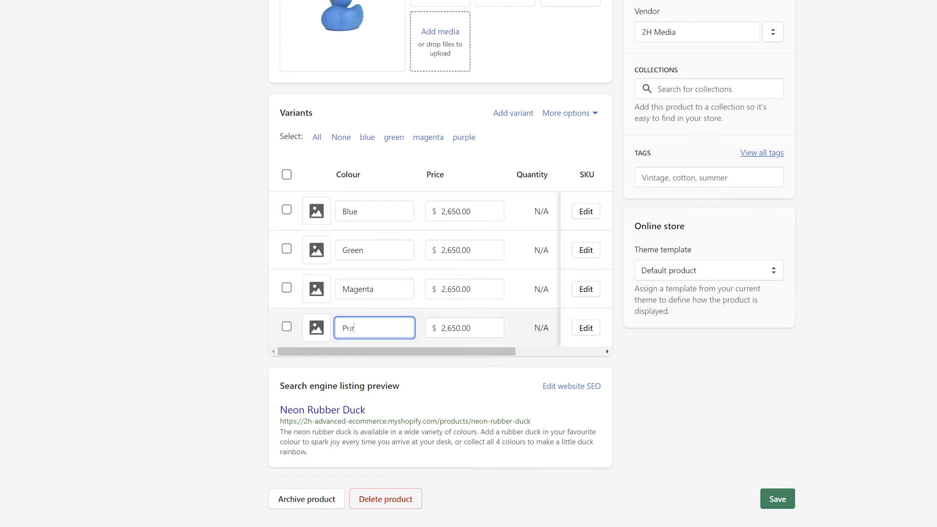
{"action": "type", "text": "ple"}
Set the Blue variant's price to 2,995 and save the variant changes
{"action": "double_click", "coordinate": [467, 211]}
{"action": "type", "text": "2,9"}
{"action": "type", "text": "99"}
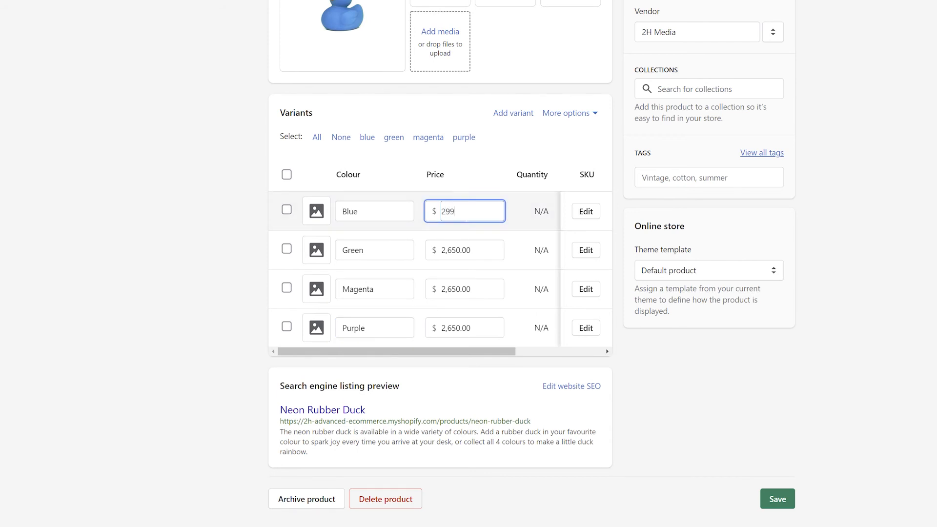
{"action": "type", "text": "5"}
{"action": "left_click", "coordinate": [215, 259]}
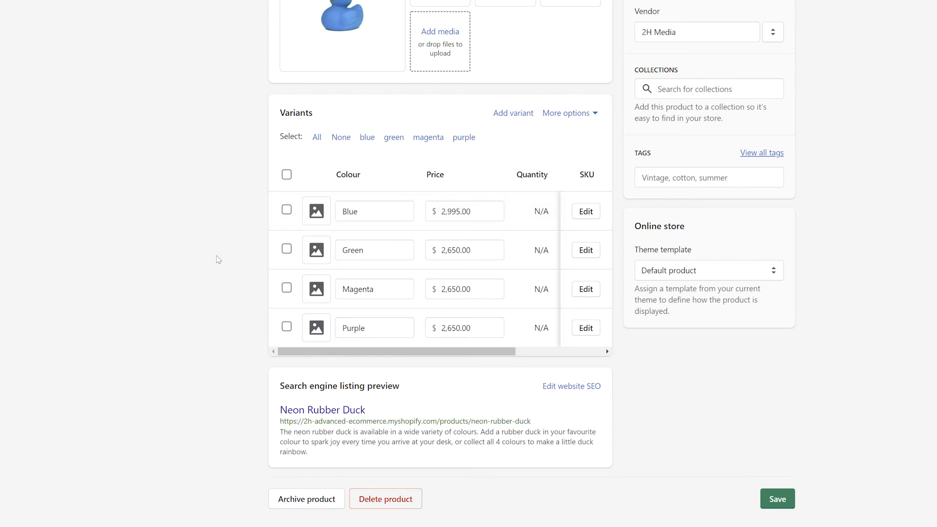
{"action": "scroll", "coordinate": [440, 269], "scroll_direction": "right", "scroll_amount": 3}
{"action": "key", "text": "ctrl+s"}
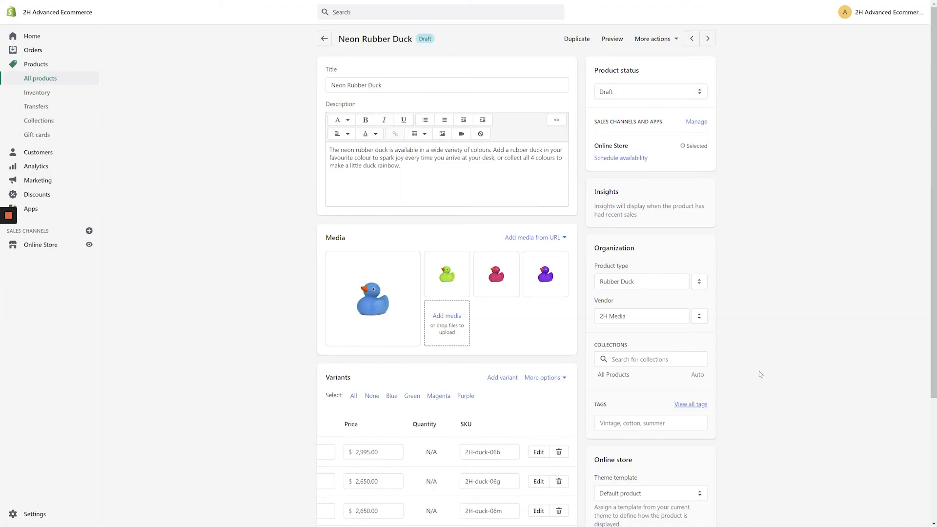
Open the Blue variant's details, look through the Green and Magenta variants as well, and return to the product
{"action": "scroll", "coordinate": [760, 374], "scroll_direction": "down", "scroll_amount": 3}
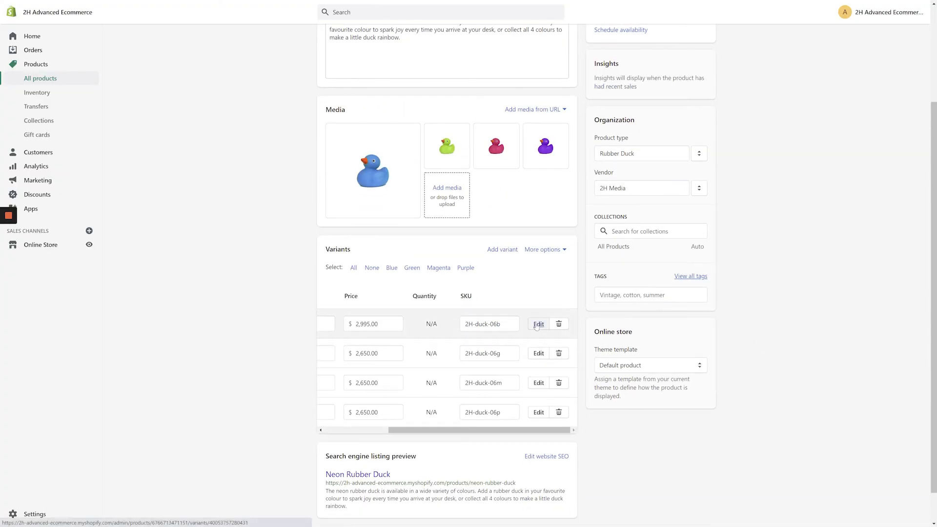
{"action": "left_click", "coordinate": [538, 324]}
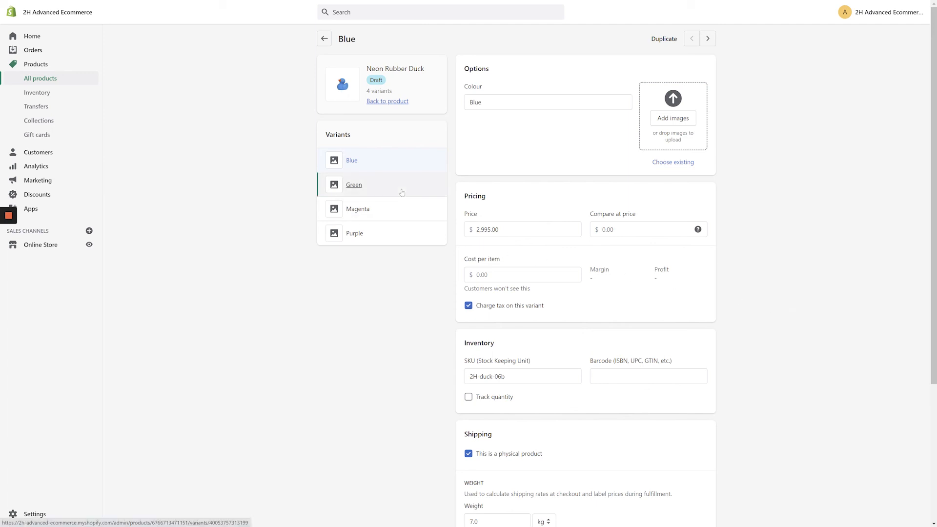
{"action": "left_click", "coordinate": [401, 191]}
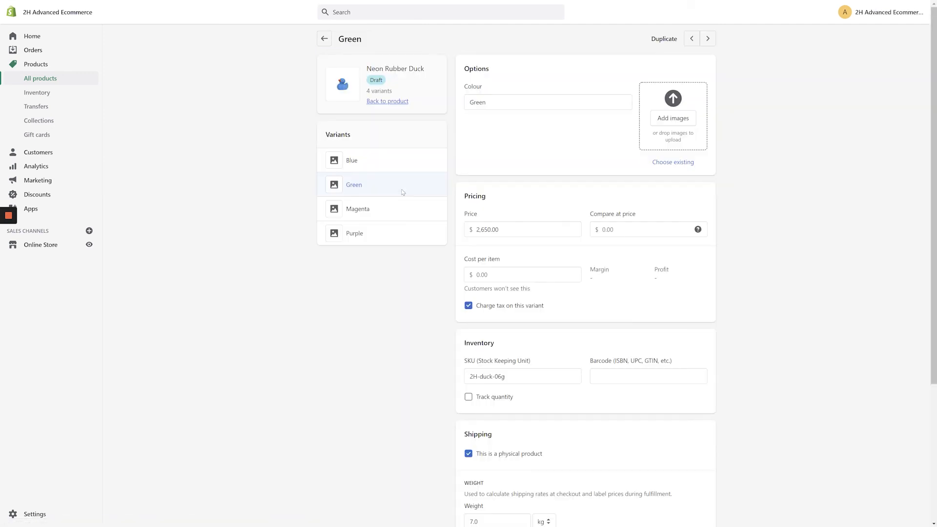
{"action": "left_click", "coordinate": [402, 210]}
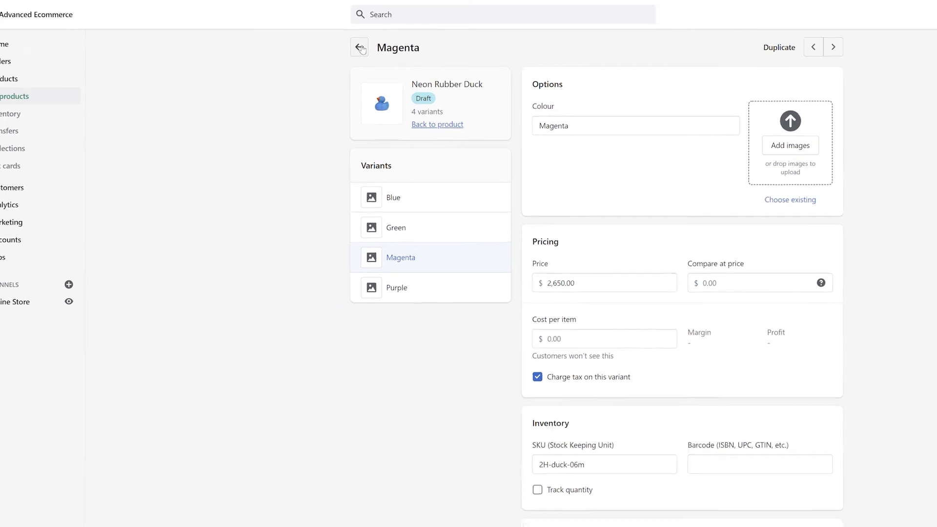
{"action": "left_click", "coordinate": [359, 47]}
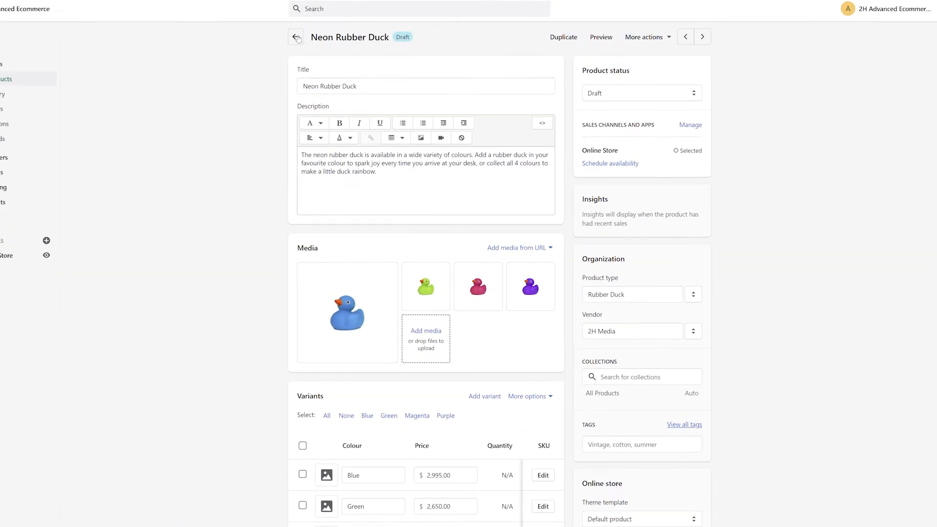
Change the Neon Rubber Duck's product status to Active and save the product
{"action": "left_click", "coordinate": [495, 106]}
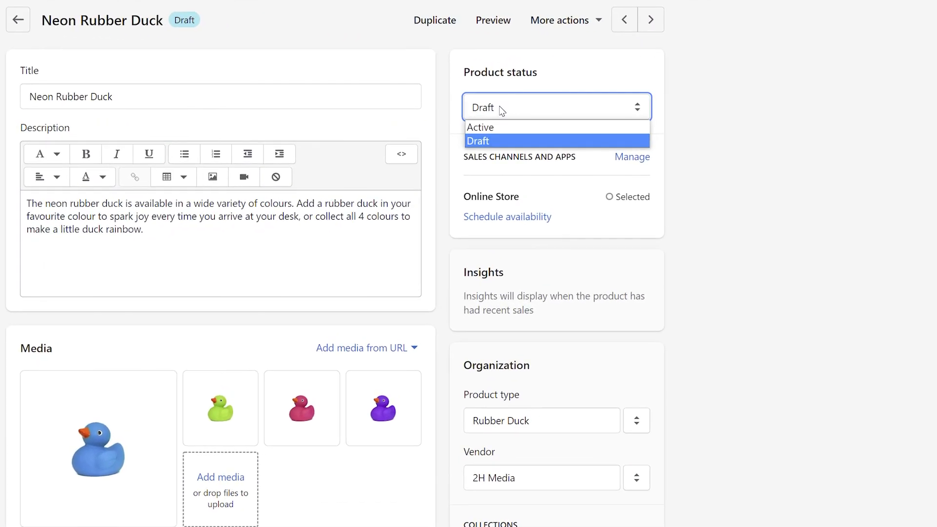
{"action": "left_click", "coordinate": [498, 126]}
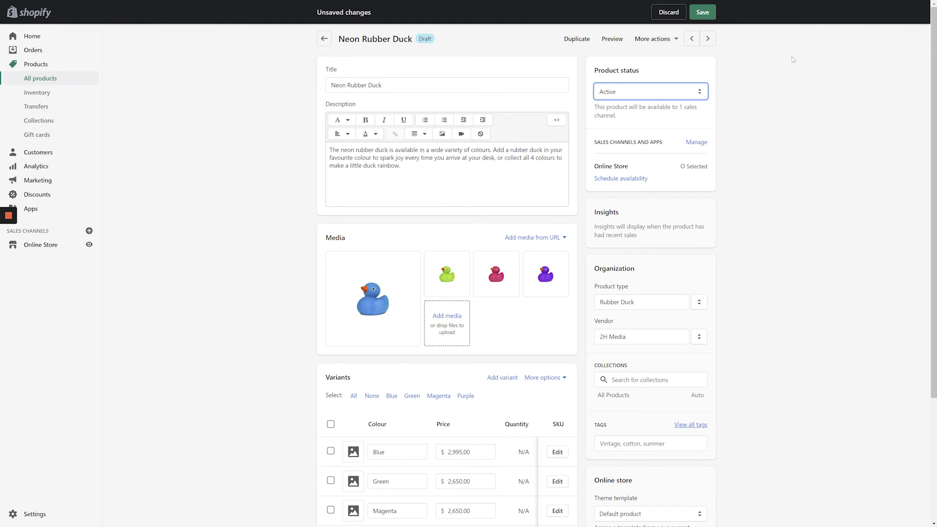
{"action": "left_click", "coordinate": [702, 12]}
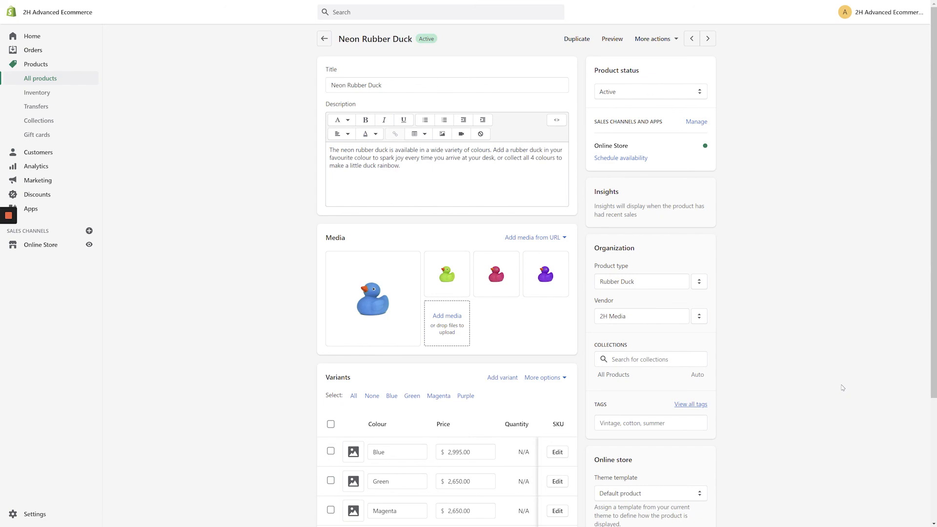
Assign the matching duck image to each of the Blue, Green, Magenta and Purple variants and save the product
{"action": "scroll", "coordinate": [842, 388], "scroll_direction": "down", "scroll_amount": 5}
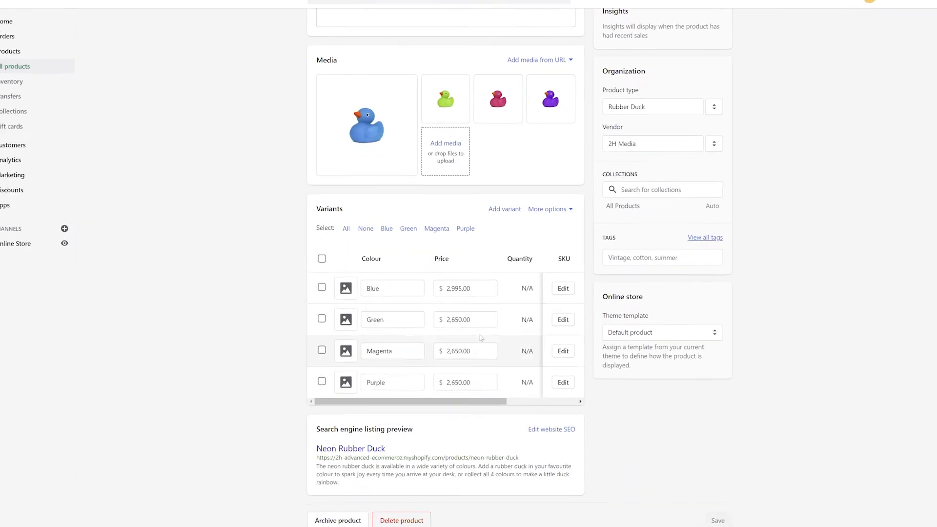
{"action": "left_click", "coordinate": [360, 292]}
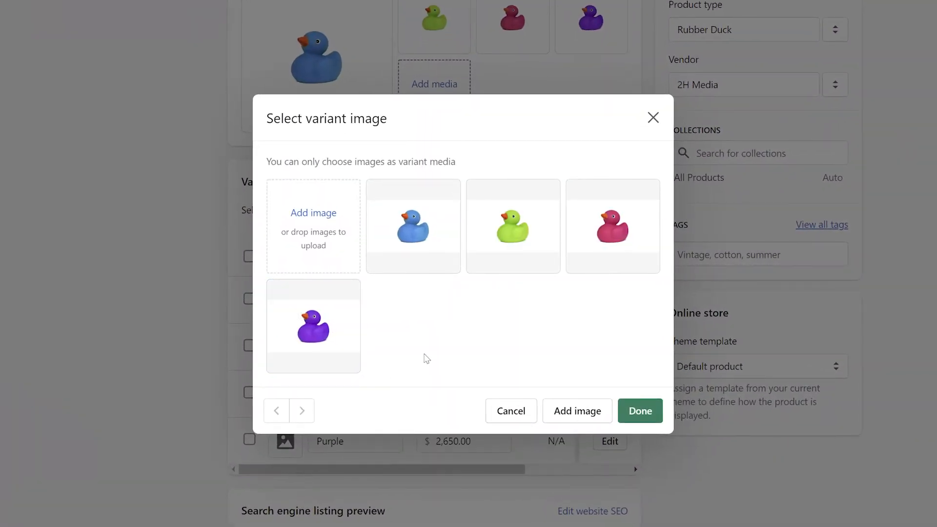
{"action": "left_click", "coordinate": [606, 242]}
{"action": "left_click", "coordinate": [640, 411]}
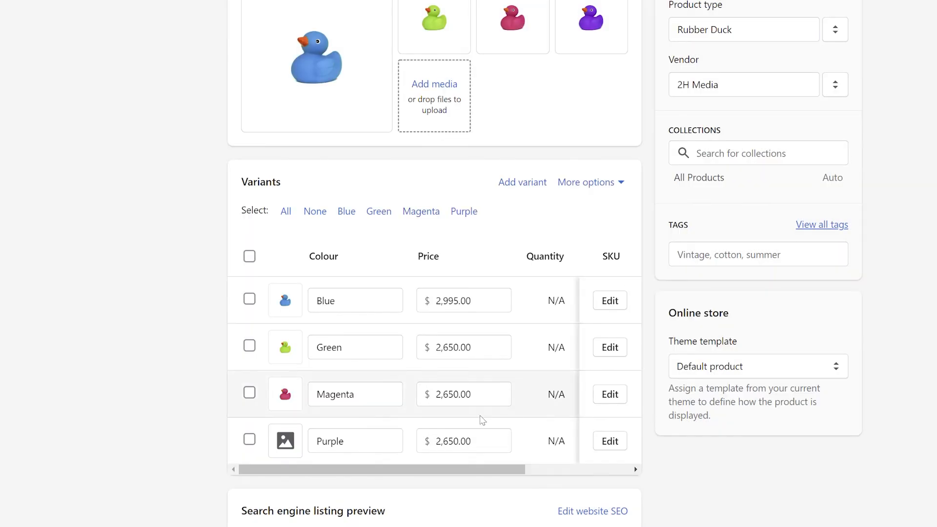
{"action": "left_click", "coordinate": [285, 442]}
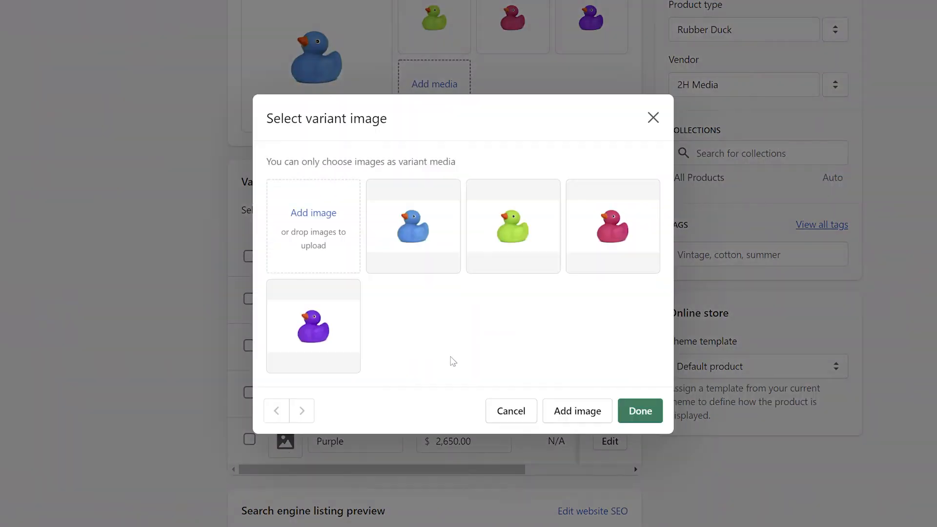
{"action": "left_click", "coordinate": [300, 335]}
{"action": "left_click", "coordinate": [639, 411]}
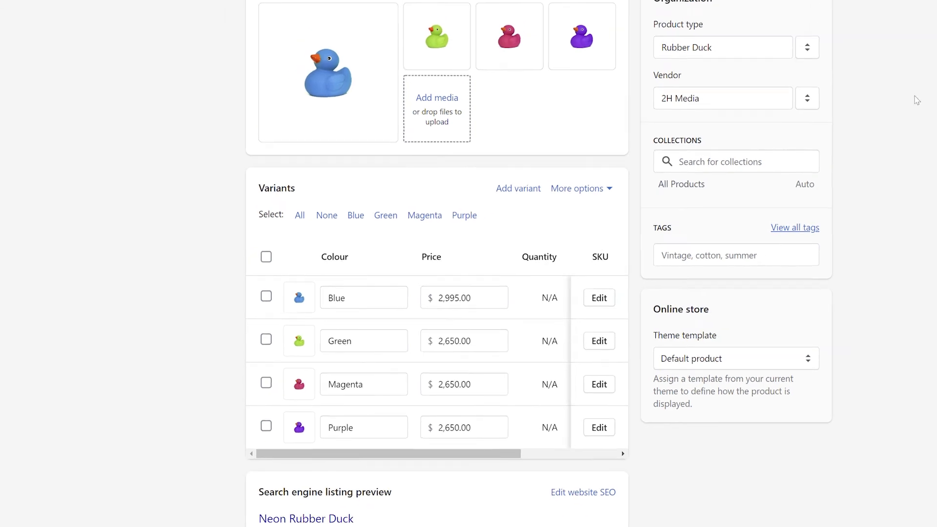
{"action": "left_click", "coordinate": [717, 0]}
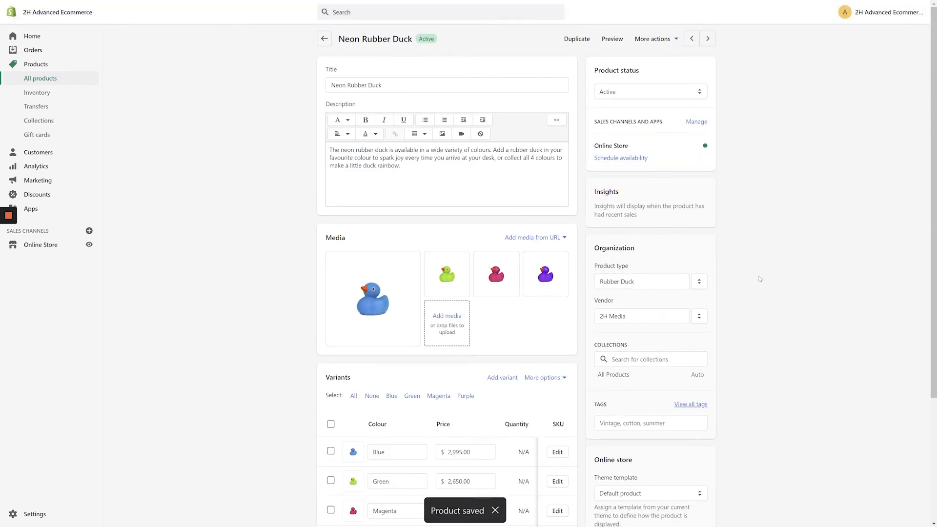
Preview the product in the online store and switch its colour through Green, Magenta, Purple and back to Blue to check the images and prices
{"action": "left_click", "coordinate": [611, 41]}
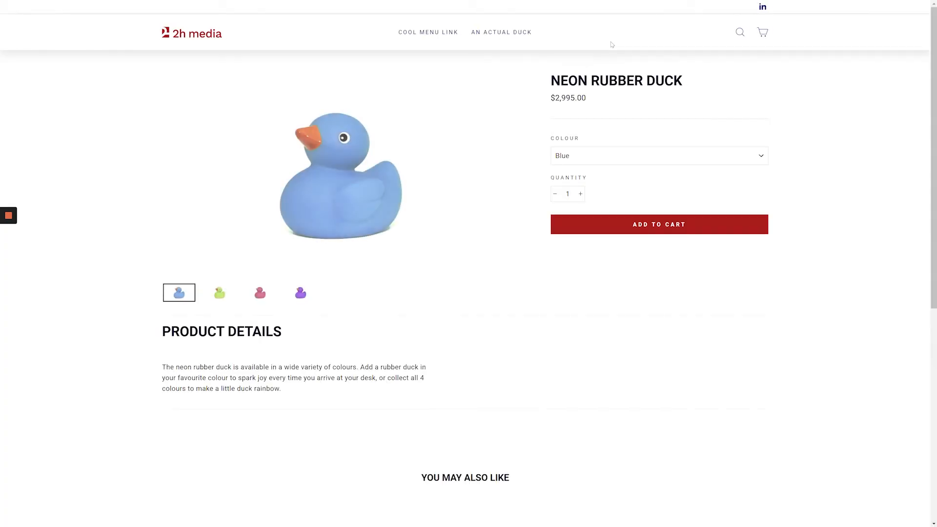
{"action": "left_click", "coordinate": [625, 156]}
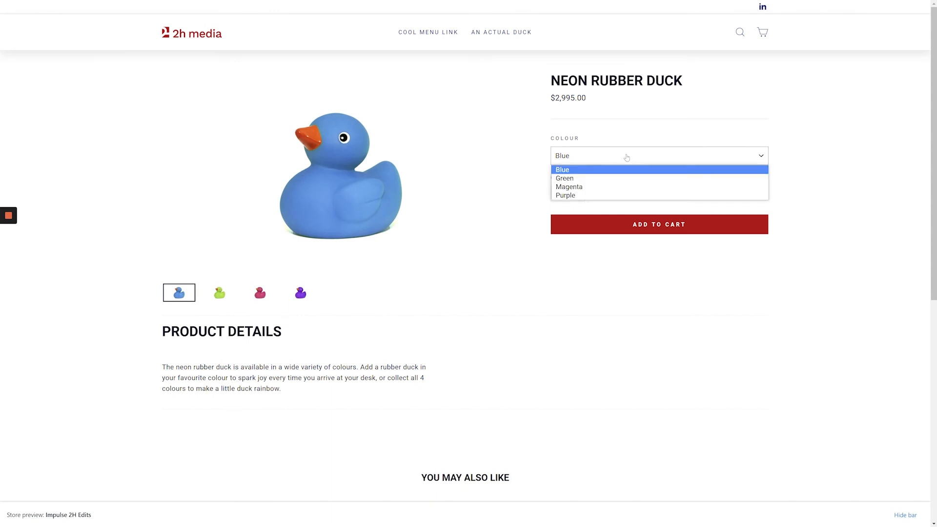
{"action": "left_click", "coordinate": [605, 178]}
{"action": "left_click", "coordinate": [597, 157]}
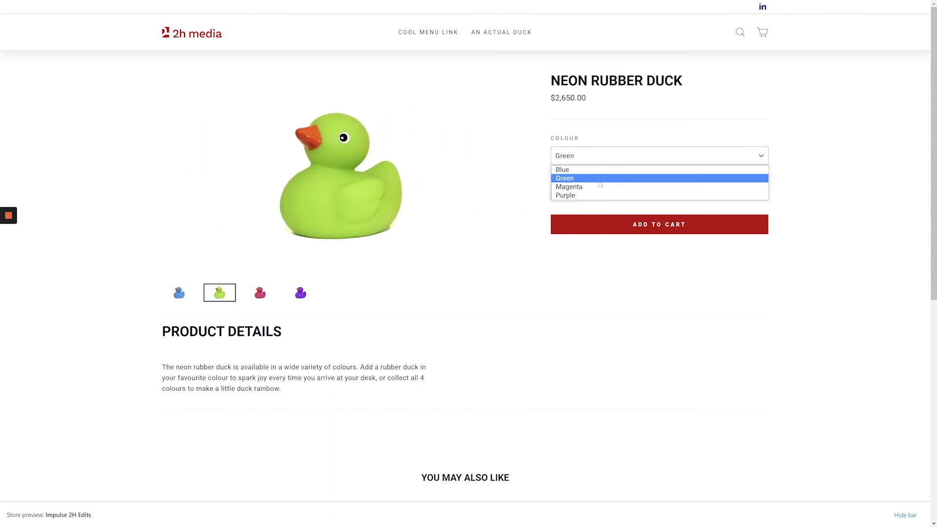
{"action": "left_click", "coordinate": [599, 185]}
{"action": "left_click", "coordinate": [593, 162]}
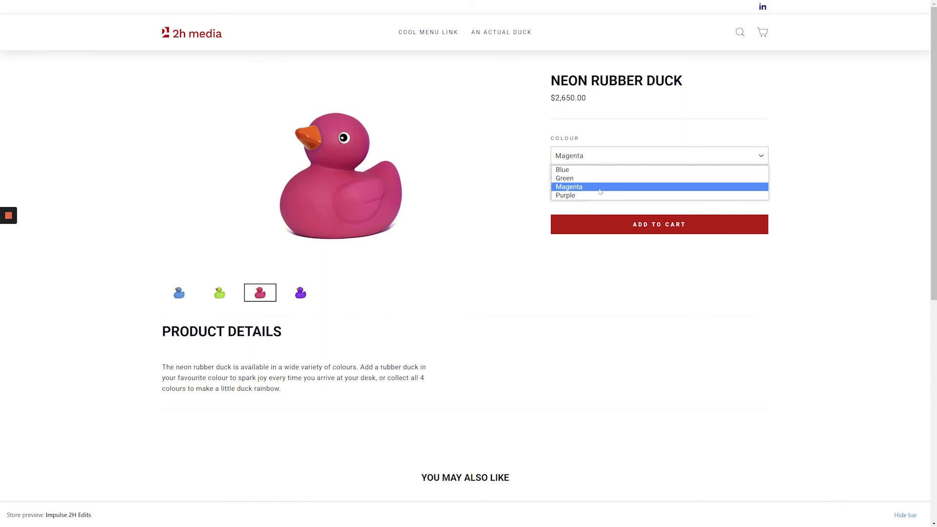
{"action": "left_click", "coordinate": [600, 195]}
{"action": "left_click", "coordinate": [596, 162]}
{"action": "left_click", "coordinate": [598, 171]}
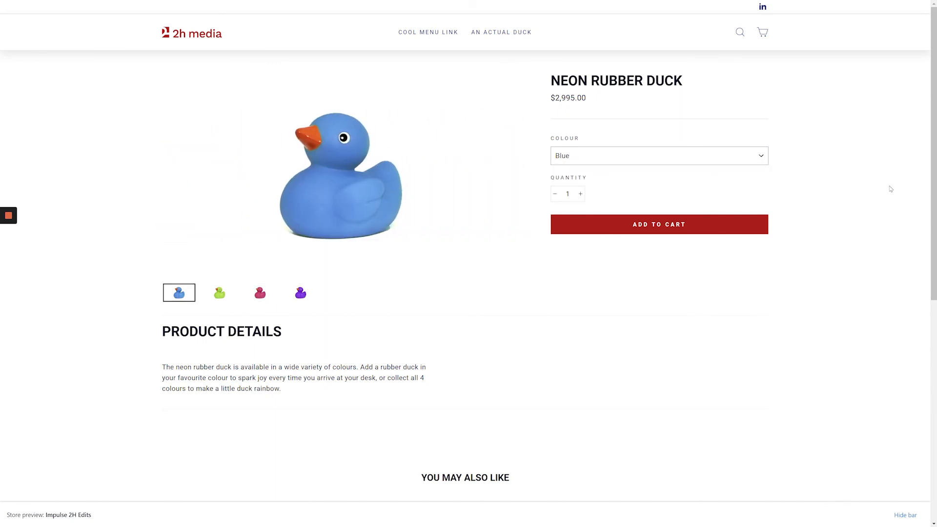